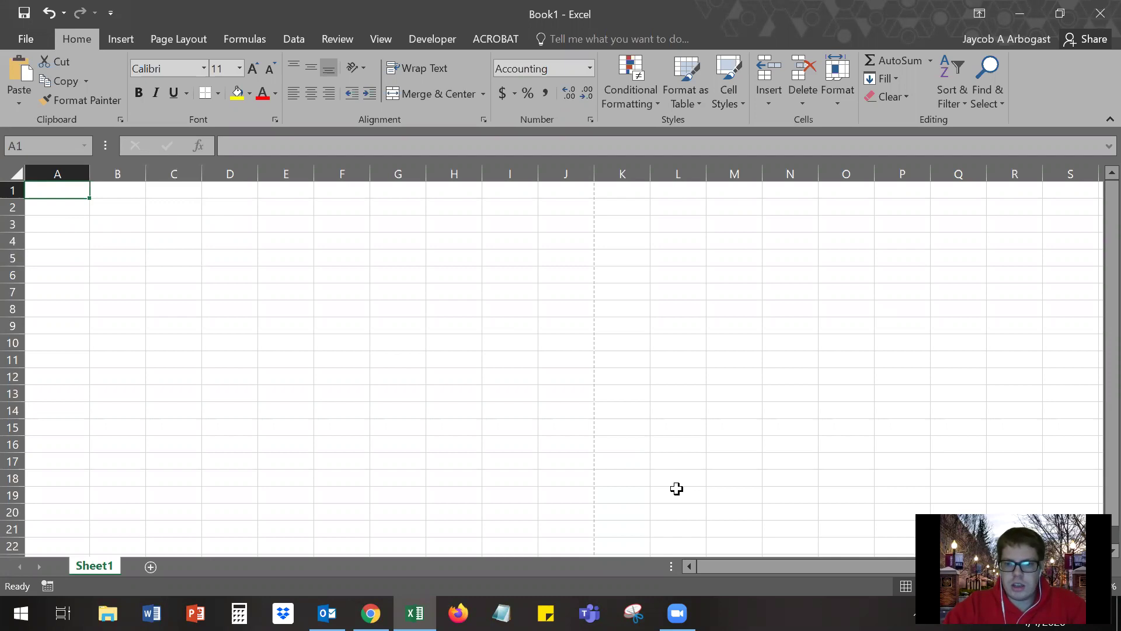
# Select cell A1, walk the selection one cell at a time through the neighbouring cells, and return to A1.
pyautogui.click(623, 375)
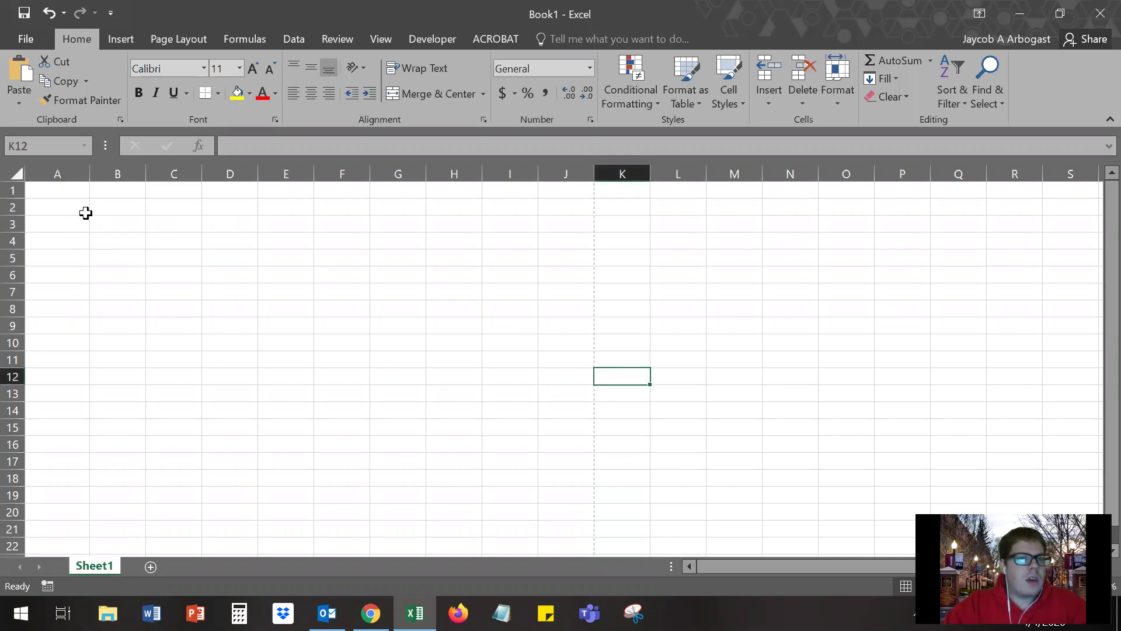
pyautogui.click(75, 202)
pyautogui.click(74, 191)
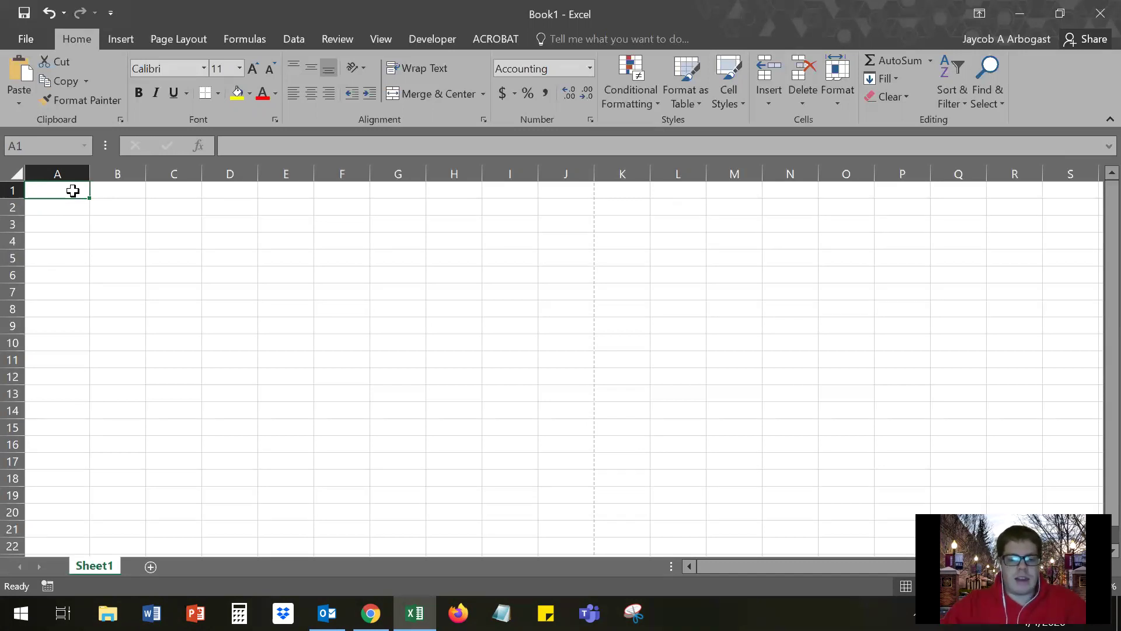
pyautogui.press('Right')
pyautogui.press('Down')
pyautogui.press('Left')
pyautogui.press('Right')
pyautogui.press('Up')
pyautogui.press('Left')
pyautogui.press('Right')
pyautogui.press('Down')
pyautogui.press('Right')
pyautogui.press('Down')
pyautogui.press('Down')
pyautogui.press('Down')
pyautogui.press('Left')
pyautogui.press('Down')
pyautogui.press('Left')
pyautogui.press('Down')
pyautogui.press('Right')
pyautogui.press('Up')
pyautogui.press('Left')
pyautogui.press('Up')
pyautogui.press('Up')
pyautogui.press('Up')
pyautogui.press('Right')
pyautogui.press('Right')
pyautogui.press('Down')
pyautogui.press('Left')
pyautogui.press('Down')
pyautogui.press('Up')
pyautogui.press('Up')
pyautogui.press('Left')
pyautogui.press('Up')
pyautogui.press('Up')
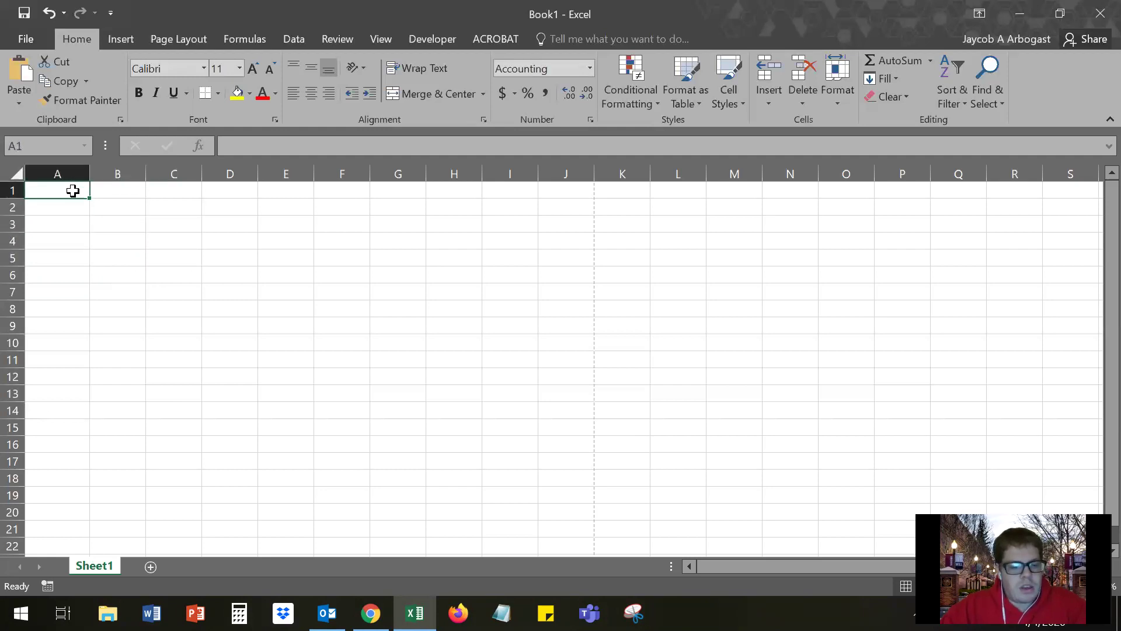
pyautogui.press('Right')
pyautogui.press('Right')
pyautogui.press('Down')
pyautogui.press('Left')
pyautogui.press('Left')
pyautogui.press('Up')
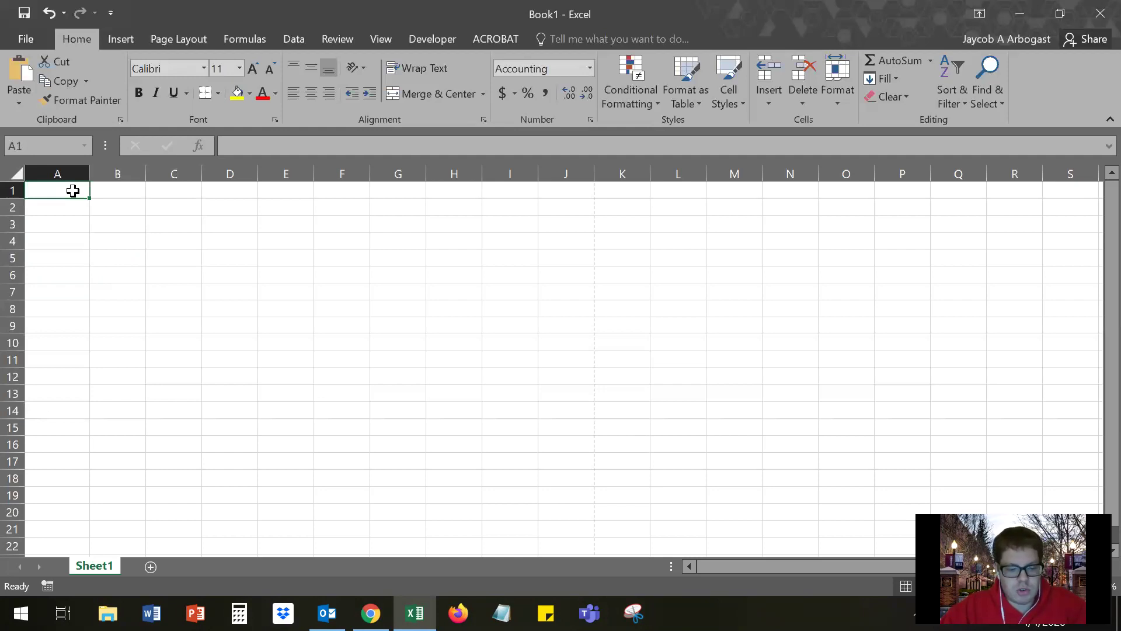
# Jump the selection from A1 to the sheet's last column and last row and back to A1 several times.
pyautogui.hotkey('ctrl', 'Right')
pyautogui.hotkey('ctrl', 'Down')
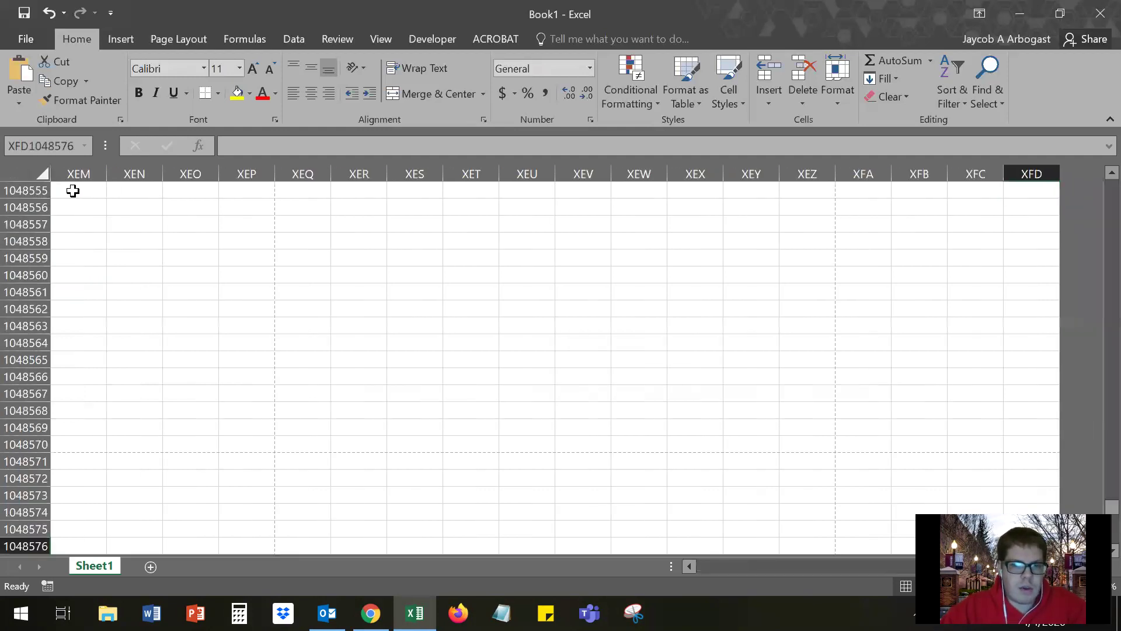
pyautogui.hotkey('ctrl', 'Left')
pyautogui.hotkey('ctrl', 'Up')
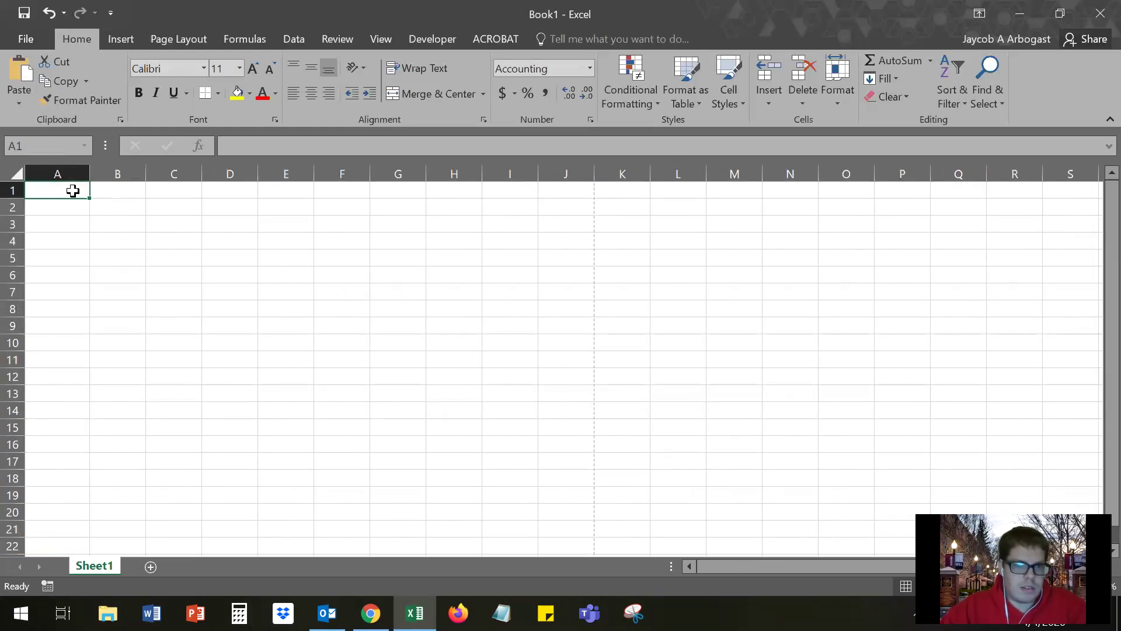
pyautogui.hotkey('ctrl', 'Right')
pyautogui.hotkey('ctrl', 'Left')
pyautogui.hotkey('ctrl', 'Down')
pyautogui.hotkey('ctrl', 'Up')
pyautogui.hotkey('ctrl', 'Down')
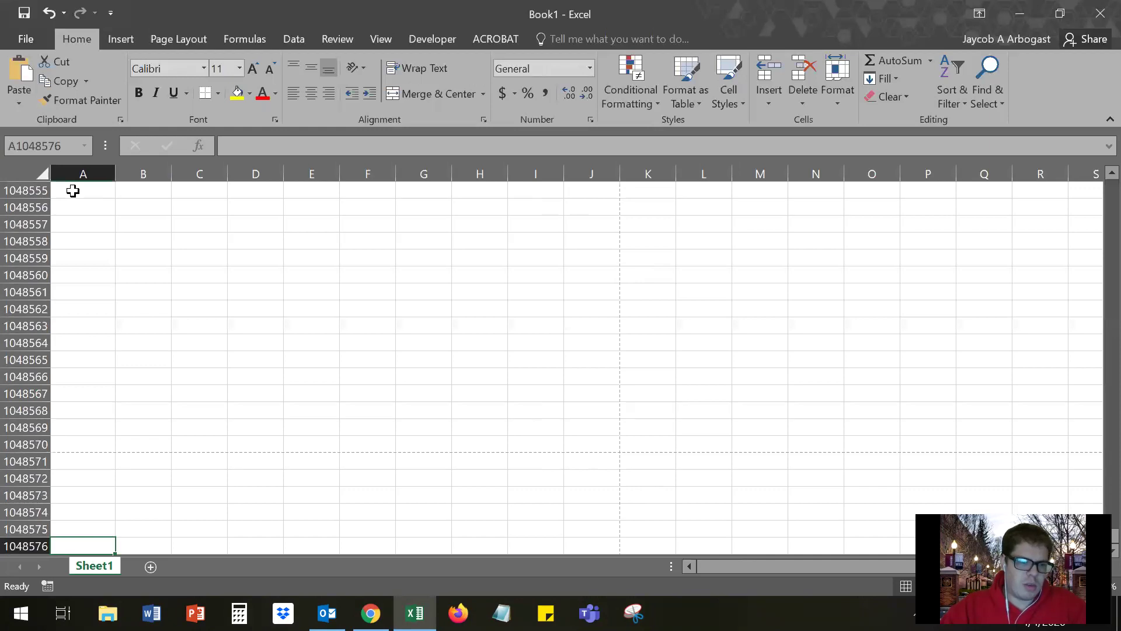
pyautogui.hotkey('ctrl', 'Up')
pyautogui.hotkey('ctrl', 'Down')
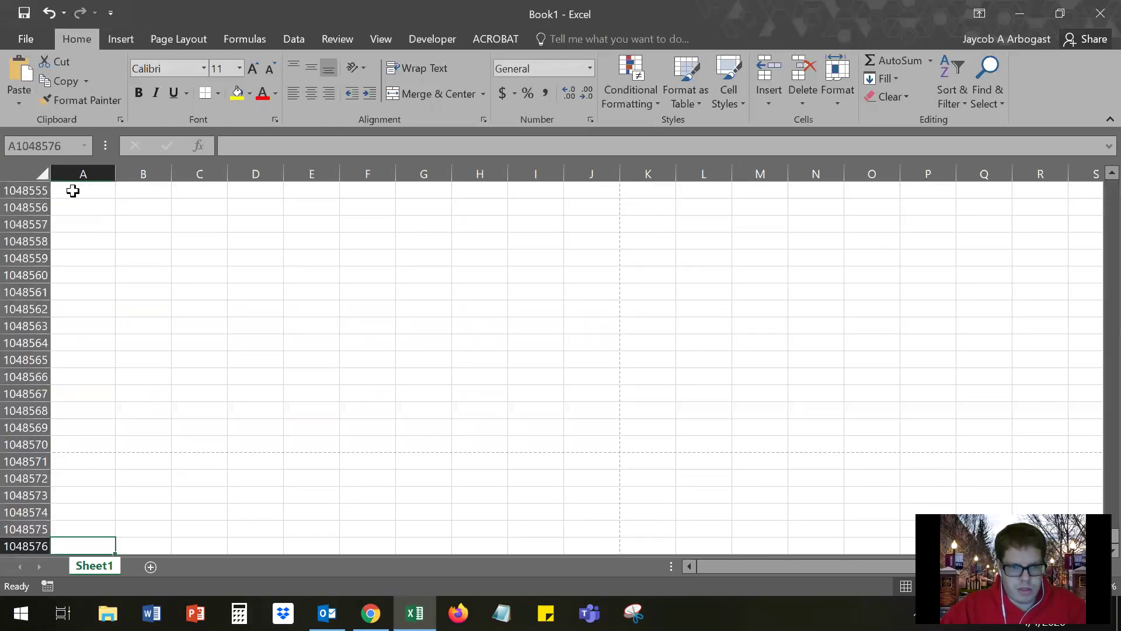
pyautogui.hotkey('ctrl', 'Up')
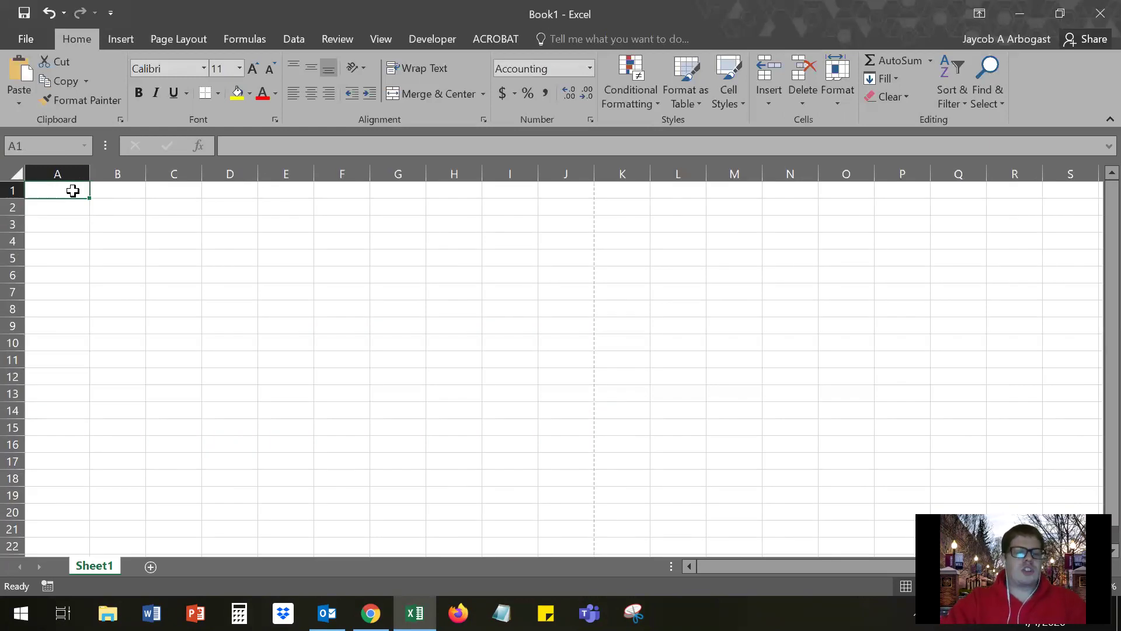
# Enter "Data" in cell A15.
pyautogui.press('Down')
pyautogui.press('Down')
pyautogui.press('Down')
pyautogui.press('Down')
pyautogui.press('Down')
pyautogui.press('Down')
pyautogui.press('Down')
pyautogui.press('Down')
pyautogui.press('Down')
pyautogui.press('Down')
pyautogui.press('Down')
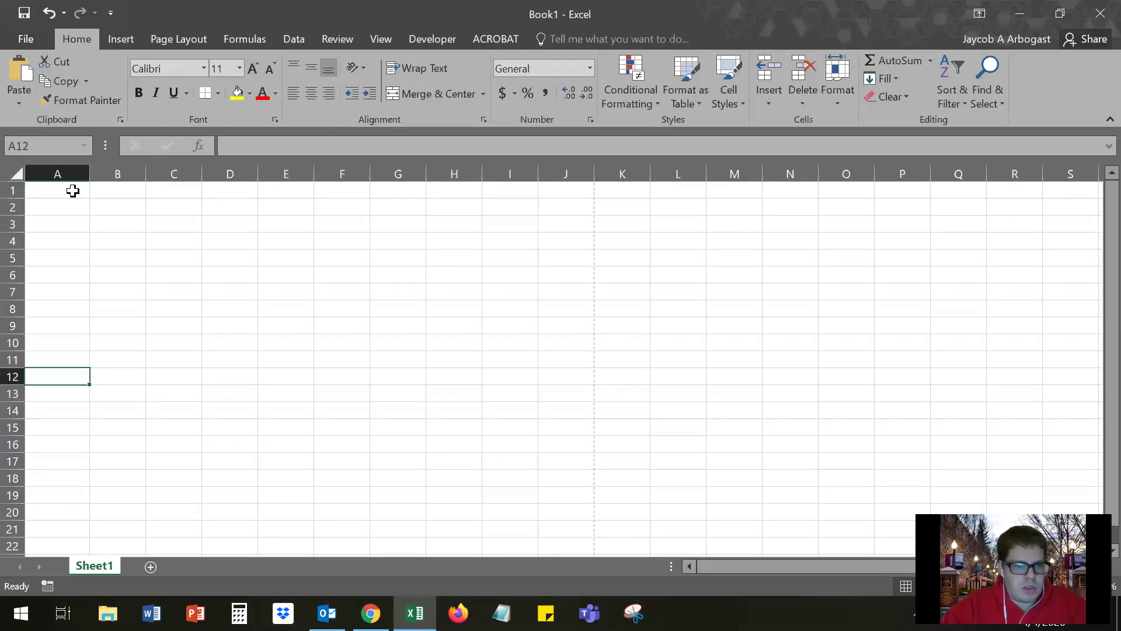
pyautogui.press('Down')
pyautogui.press('Down')
pyautogui.press('Down')
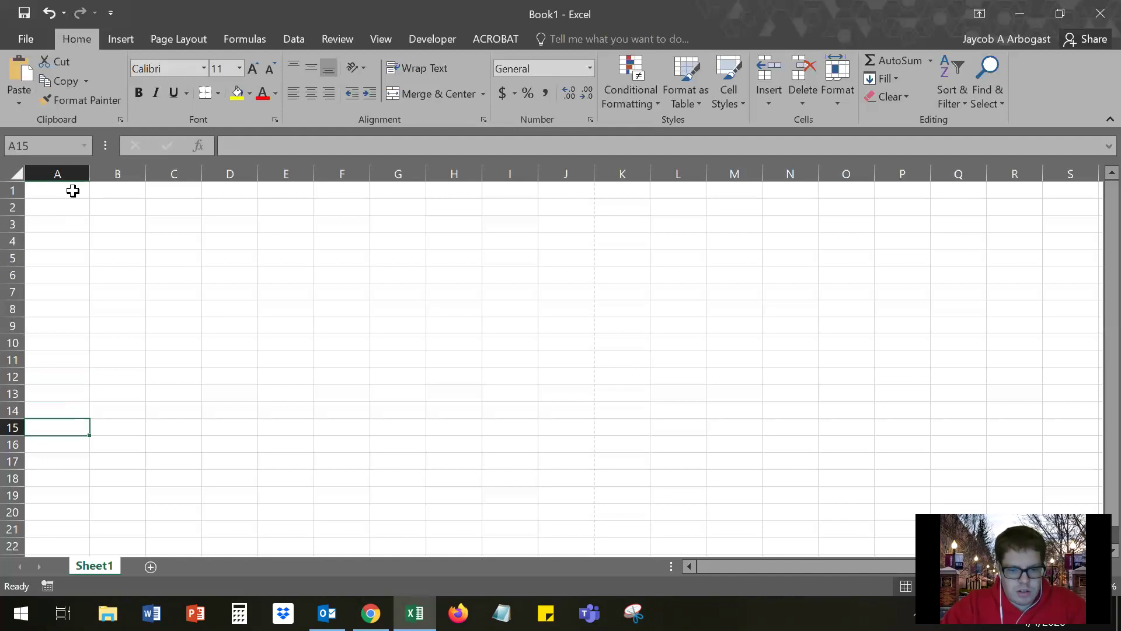
pyautogui.write('Data')
pyautogui.press('Return')
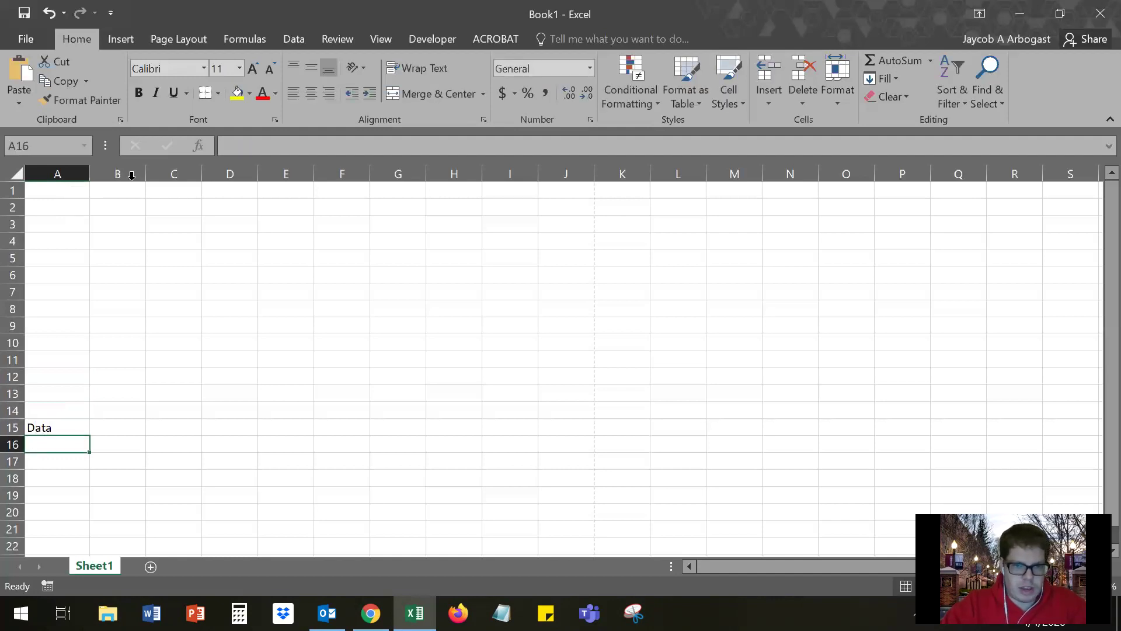
# Enter "data" in cell J1.
pyautogui.click(576, 190)
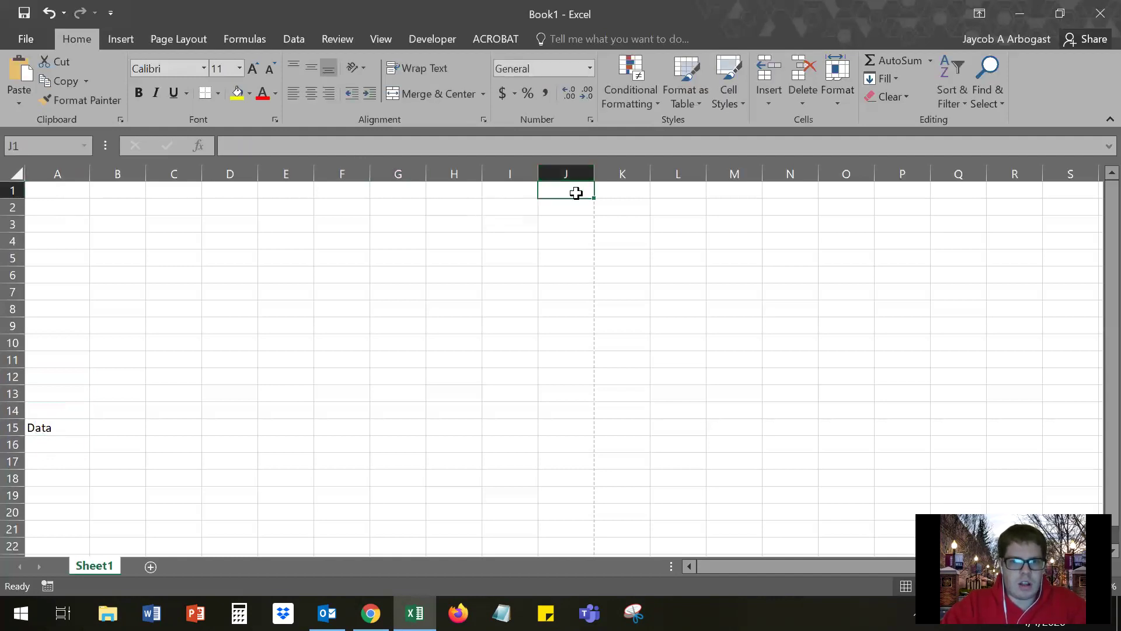
pyautogui.write('data')
pyautogui.press('Return')
# Enter "data" in cell J15.
pyautogui.press('Return')
pyautogui.press('Return')
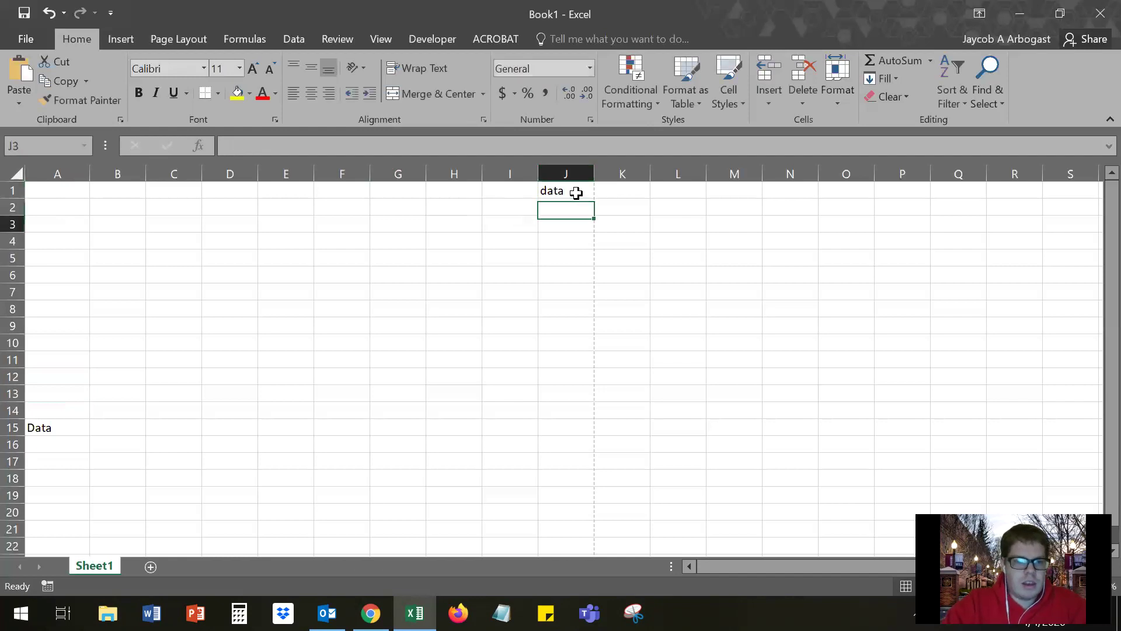
pyautogui.press('Return')
pyautogui.press('Return')
pyautogui.press('Return')
pyautogui.press('Return')
pyautogui.press('Return')
pyautogui.press('Return')
pyautogui.press('Return')
pyautogui.press('Return')
pyautogui.press('Return')
pyautogui.press('Return')
pyautogui.press('Return')
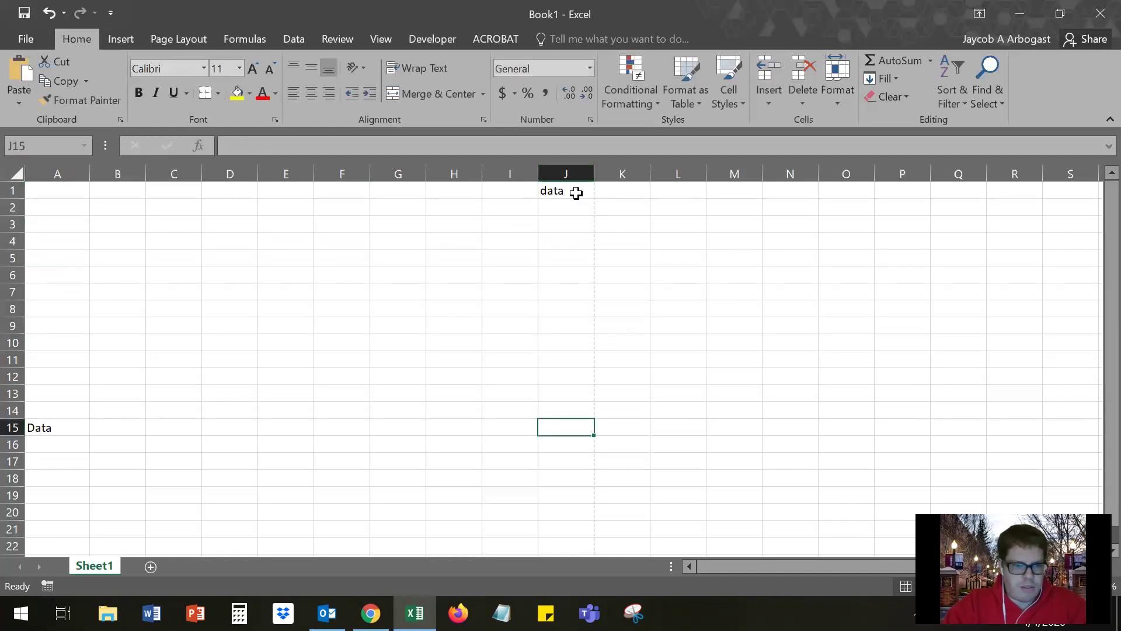
pyautogui.write('data')
pyautogui.press('Return')
# Enter "data" in cell A1 and select the range A1:J15.
pyautogui.press('Up')
pyautogui.hotkey('ctrl', 'Left')
pyautogui.hotkey('ctrl', 'Up')
pyautogui.write('data')
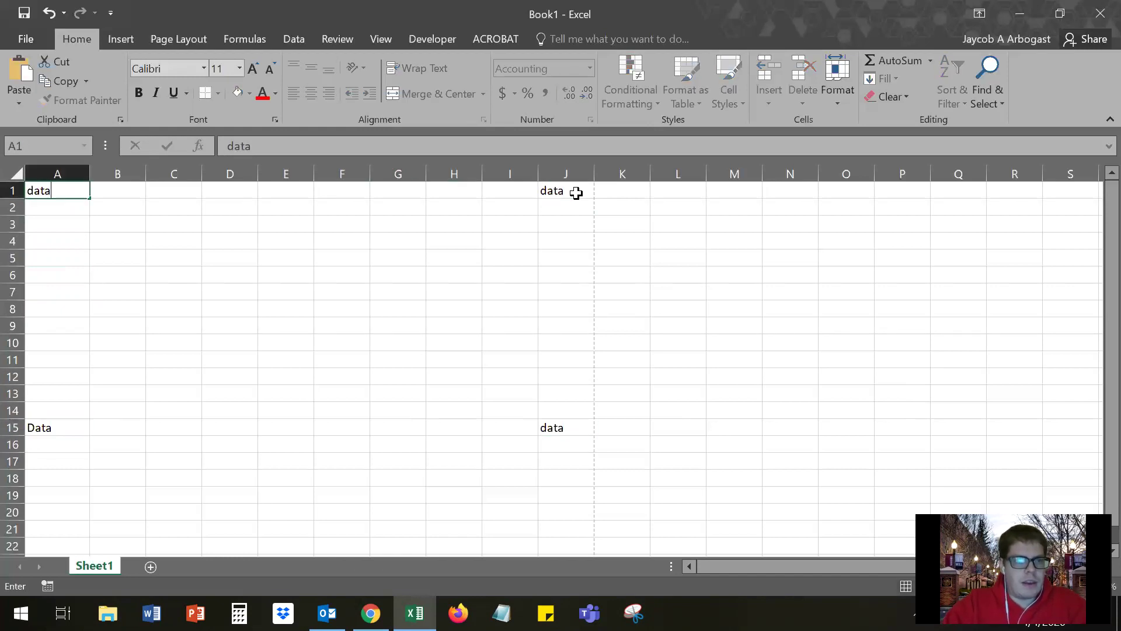
pyautogui.press('Return')
pyautogui.moveTo(82, 187); pyautogui.dragTo(561, 426)
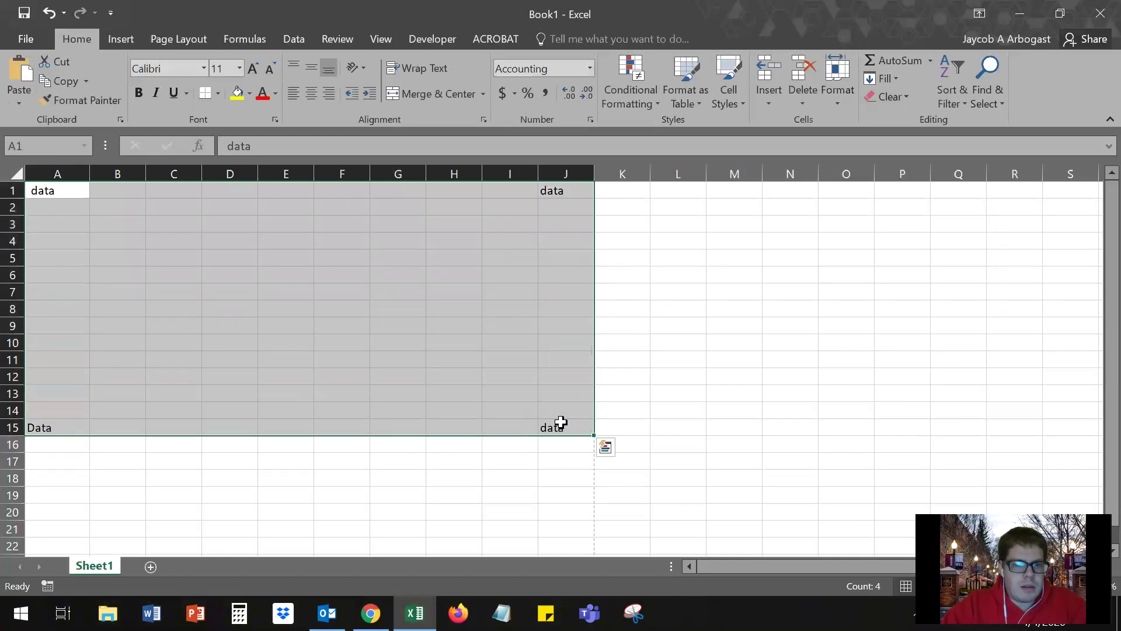
# Clear the range selection and jump repeatedly between the filled corner cells A1, J1, J15 and A15, ending on J1.
pyautogui.click(184, 258)
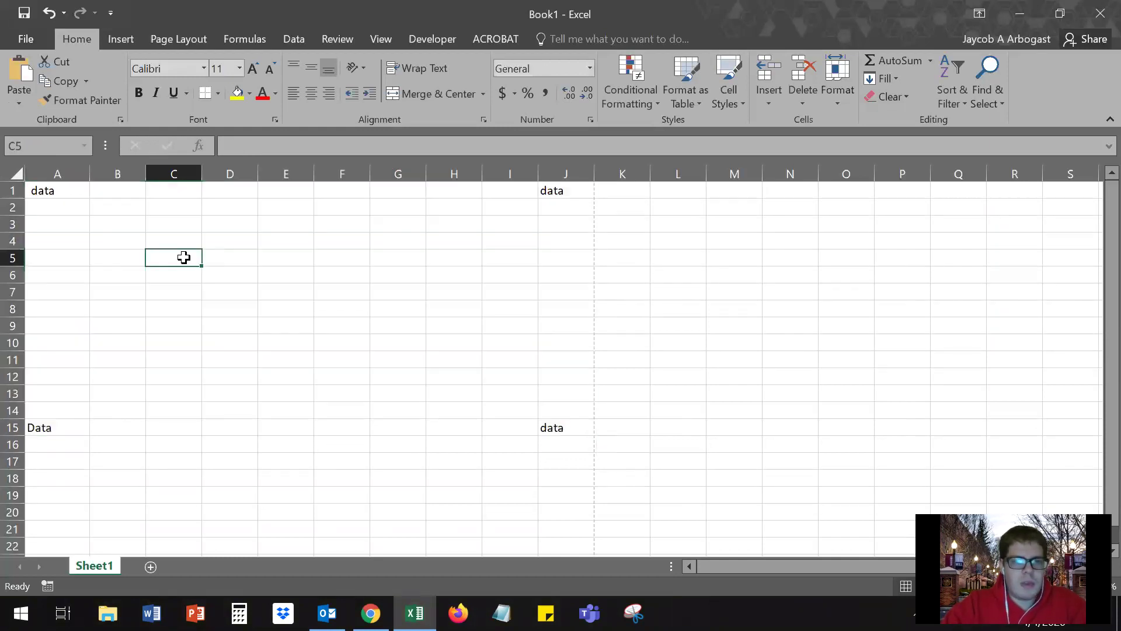
pyautogui.hotkey('ctrl', 'Home')
pyautogui.hotkey('ctrl', 'Right')
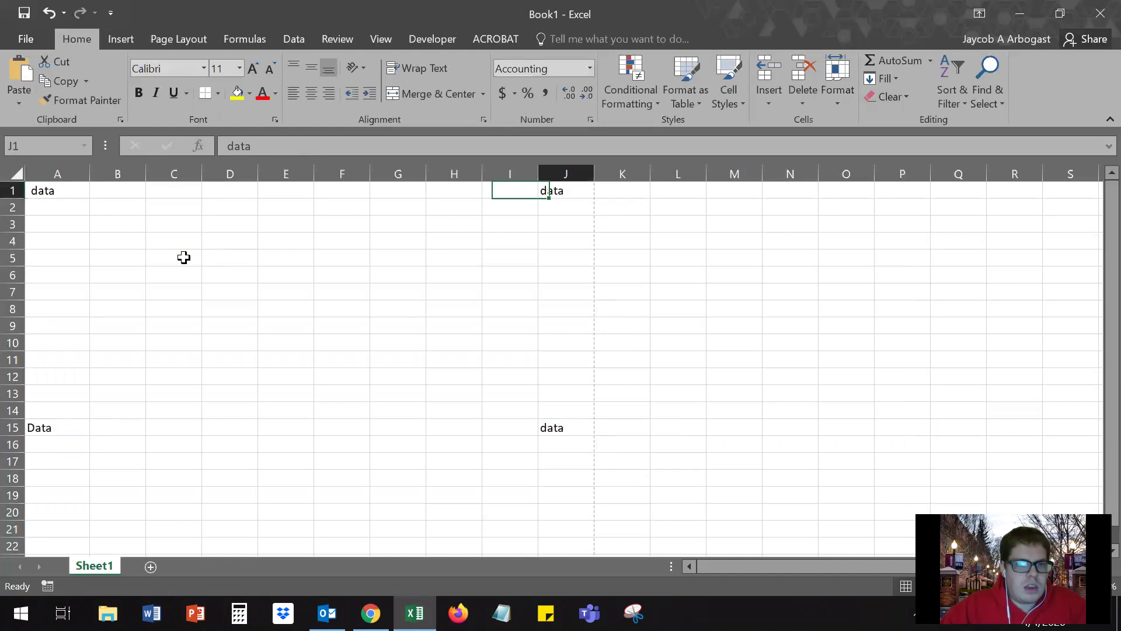
pyautogui.hotkey('ctrl', 'Left')
pyautogui.hotkey('ctrl', 'Down')
pyautogui.hotkey('ctrl', 'Right')
pyautogui.hotkey('ctrl', 'Left')
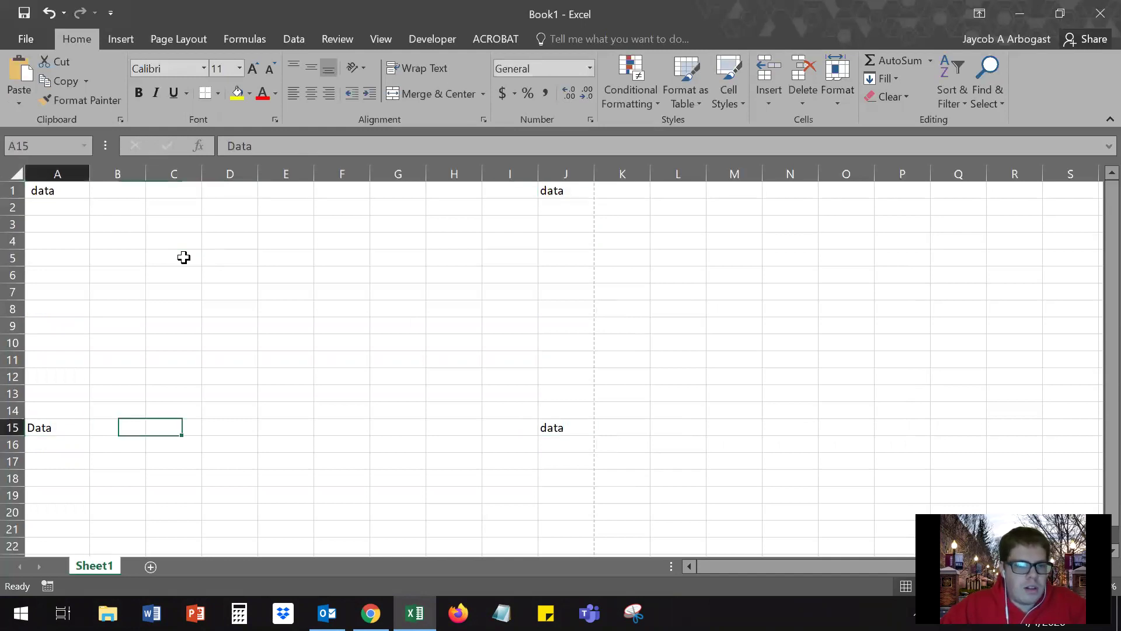
pyautogui.hotkey('ctrl', 'Up')
pyautogui.hotkey('ctrl', 'Right')
pyautogui.hotkey('ctrl', 'Down')
pyautogui.hotkey('ctrl', 'Up')
pyautogui.hotkey('ctrl', 'Left')
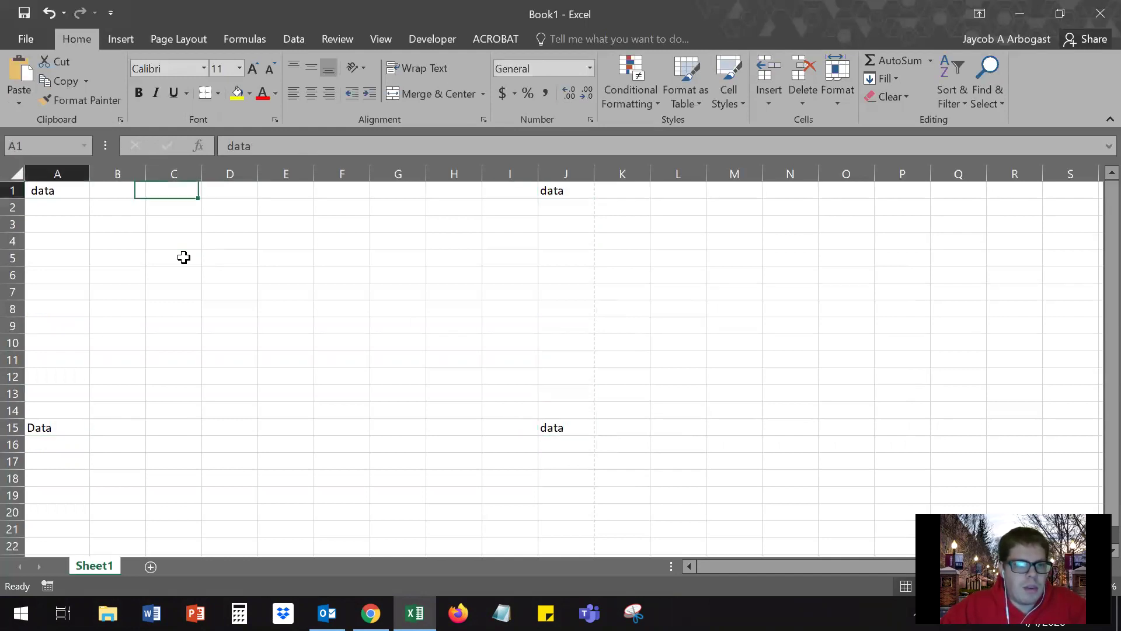
pyautogui.hotkey('ctrl', 'Right')
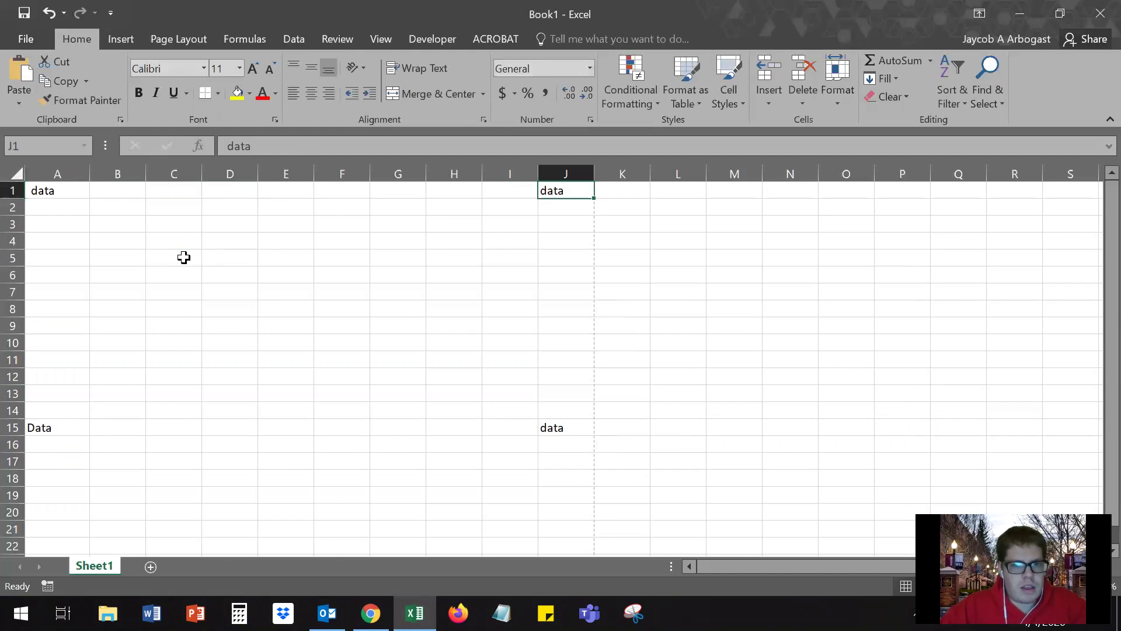
pyautogui.hotkey('ctrl', 'Down')
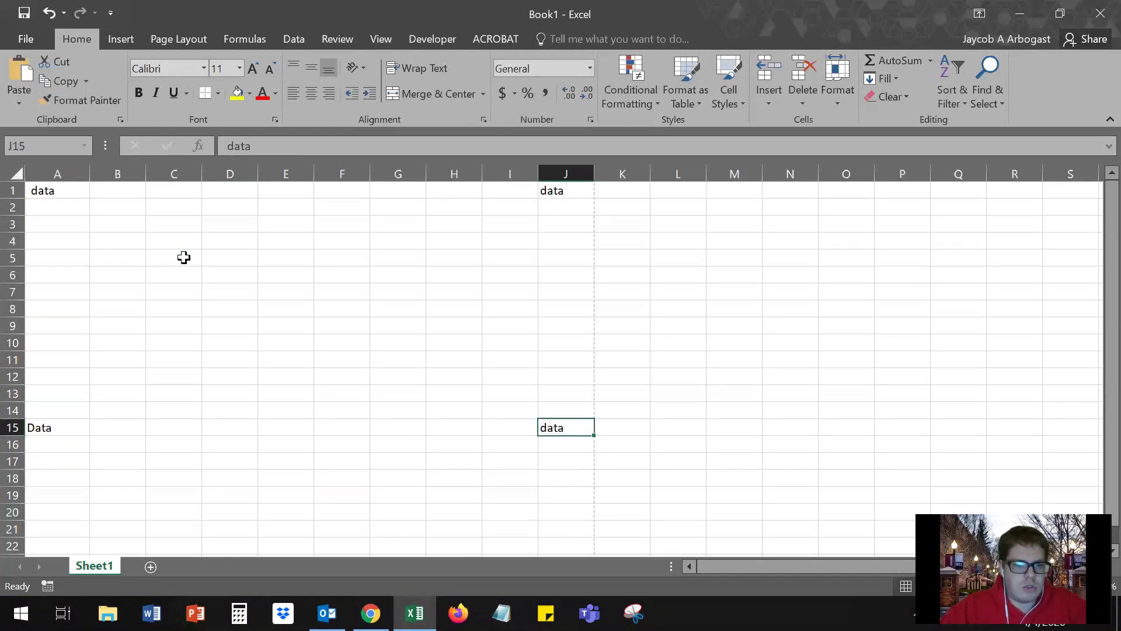
pyautogui.hotkey('ctrl', 'Left')
pyautogui.hotkey('ctrl', 'Up')
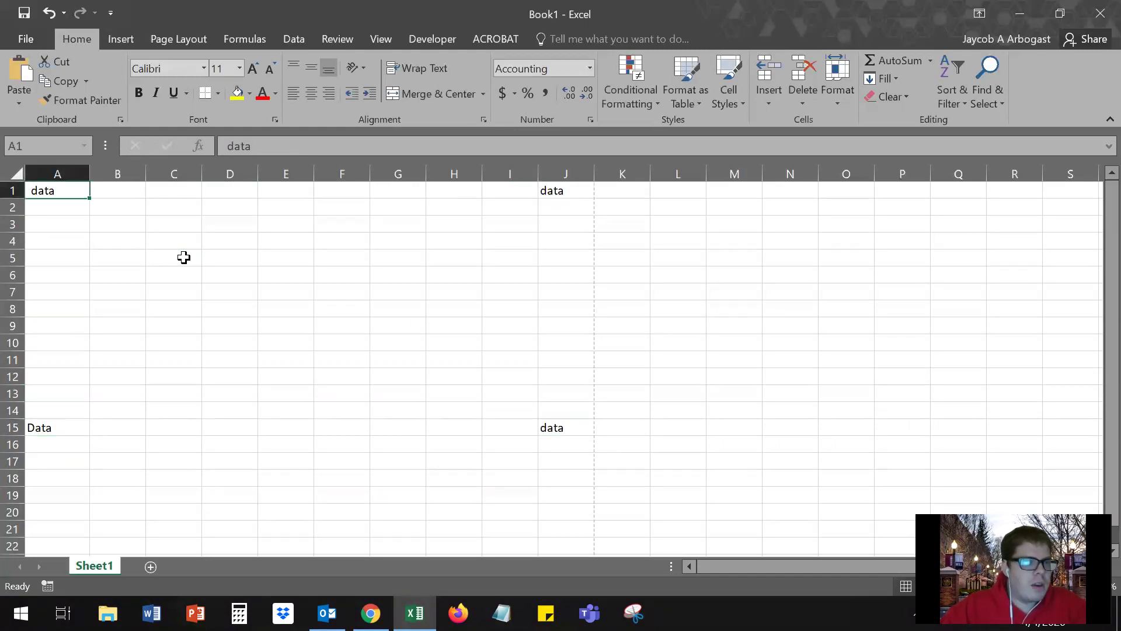
pyautogui.hotkey('ctrl', 'Right')
pyautogui.hotkey('ctrl', 'Down')
pyautogui.hotkey('ctrl', 'Left')
pyautogui.hotkey('ctrl', 'Up')
pyautogui.hotkey('ctrl', 'Right')
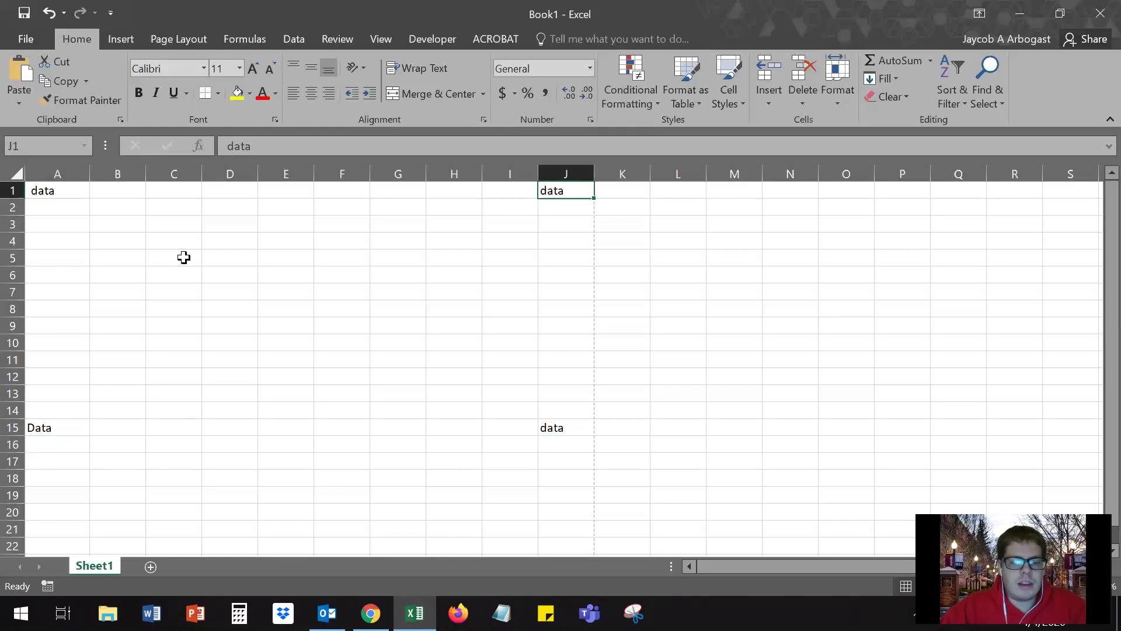
# Jump from J1 past the data to the last column, XFD, in row 1 and return to A1.
pyautogui.hotkey('ctrl', 'Right')
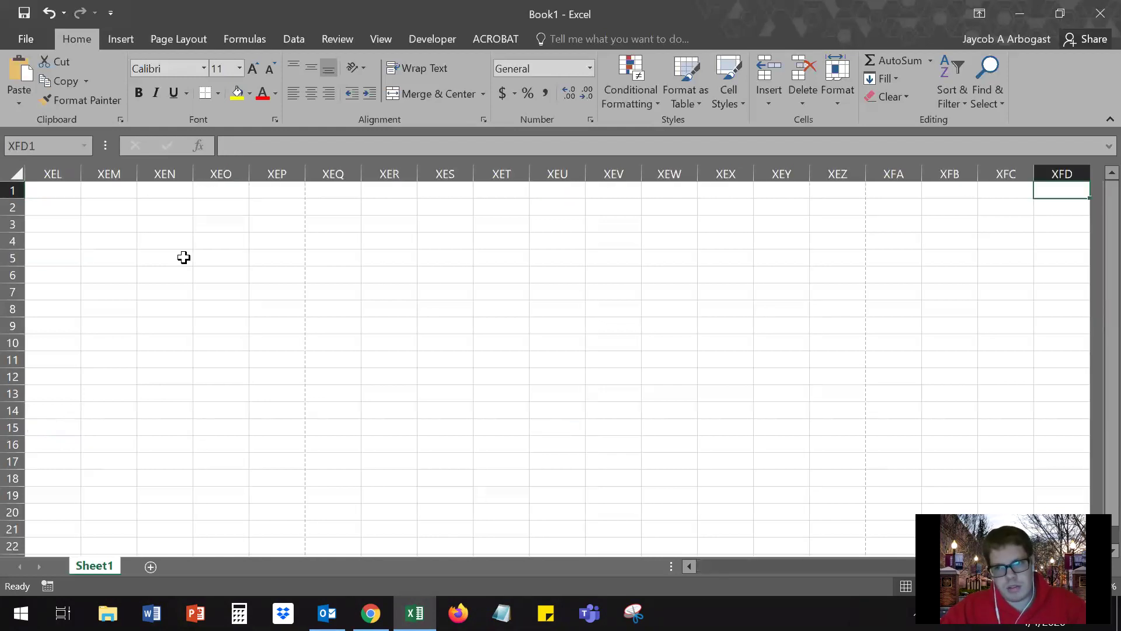
pyautogui.hotkey('ctrl', 'Left')
pyautogui.hotkey('ctrl', 'Left')
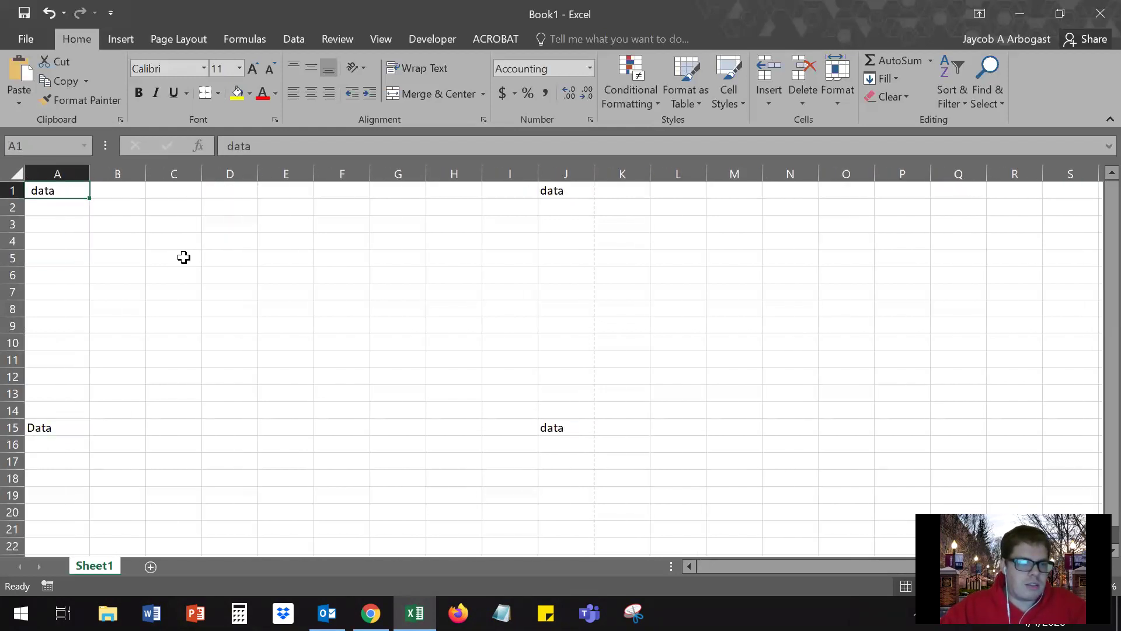
# Jump from A1 through the filled cells A15, J15 and J1 and back to A1.
pyautogui.hotkey('ctrl', 'Down')
pyautogui.hotkey('ctrl', 'Right')
pyautogui.hotkey('ctrl', 'Up')
pyautogui.hotkey('ctrl', 'Left')
pyautogui.hotkey('ctrl', 'Down')
pyautogui.hotkey('ctrl', 'Up')
# Move the selection down column A one cell at a time from A1 to A15.
pyautogui.press('Down')
pyautogui.press('Down')
pyautogui.press('Down')
pyautogui.press('Down')
pyautogui.press('Down')
pyautogui.press('Down')
pyautogui.press('Down')
pyautogui.press('Down')
pyautogui.press('Down')
pyautogui.press('Down')
pyautogui.press('Down')
pyautogui.press('Down')
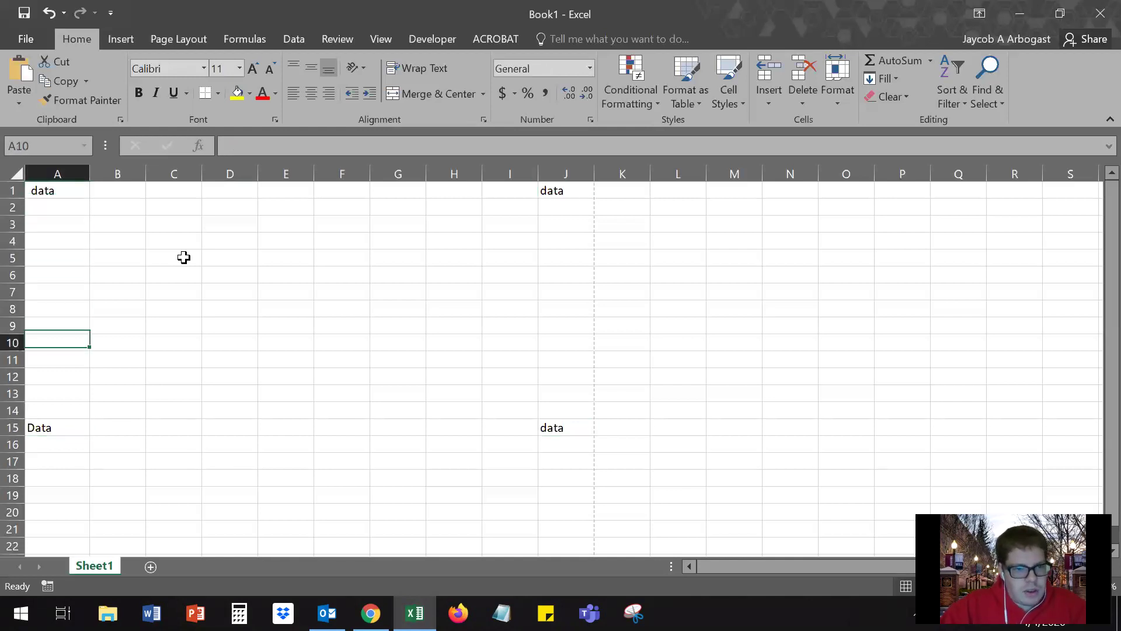
pyautogui.press('Down')
pyautogui.press('Down')
pyautogui.press('Down')
pyautogui.press('Up')
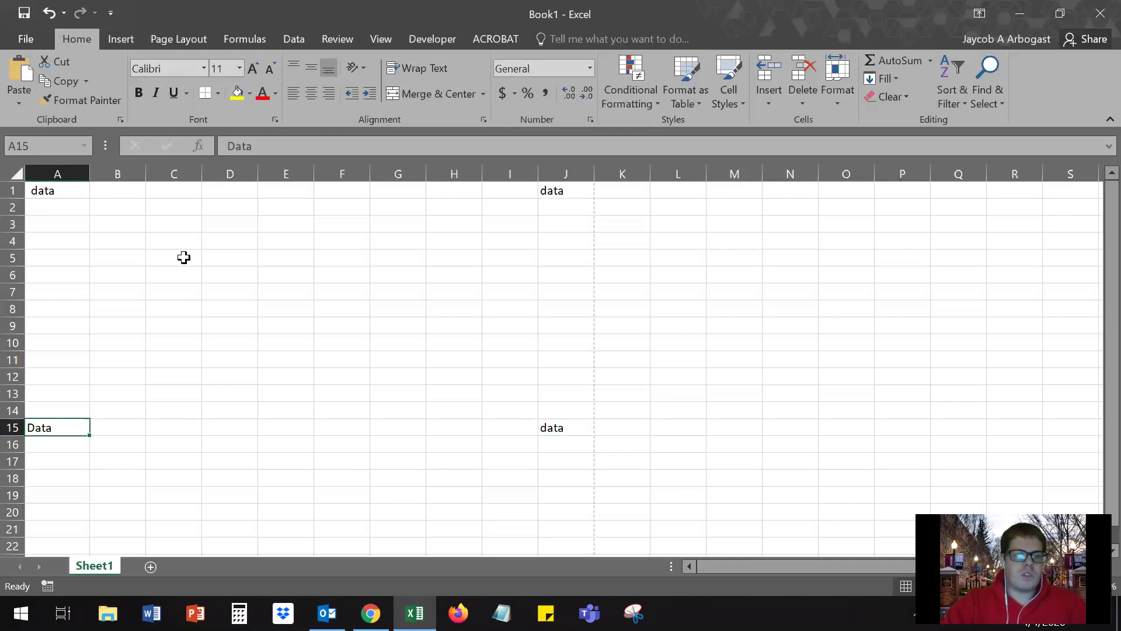
# Jump from column A's lower cells to A1, across to J1, down to J15 and back to A15.
pyautogui.press('Up')
pyautogui.hotkey('ctrl', 'Up')
pyautogui.hotkey('ctrl', 'Right')
pyautogui.hotkey('ctrl', 'Down')
pyautogui.hotkey('ctrl', 'Left')
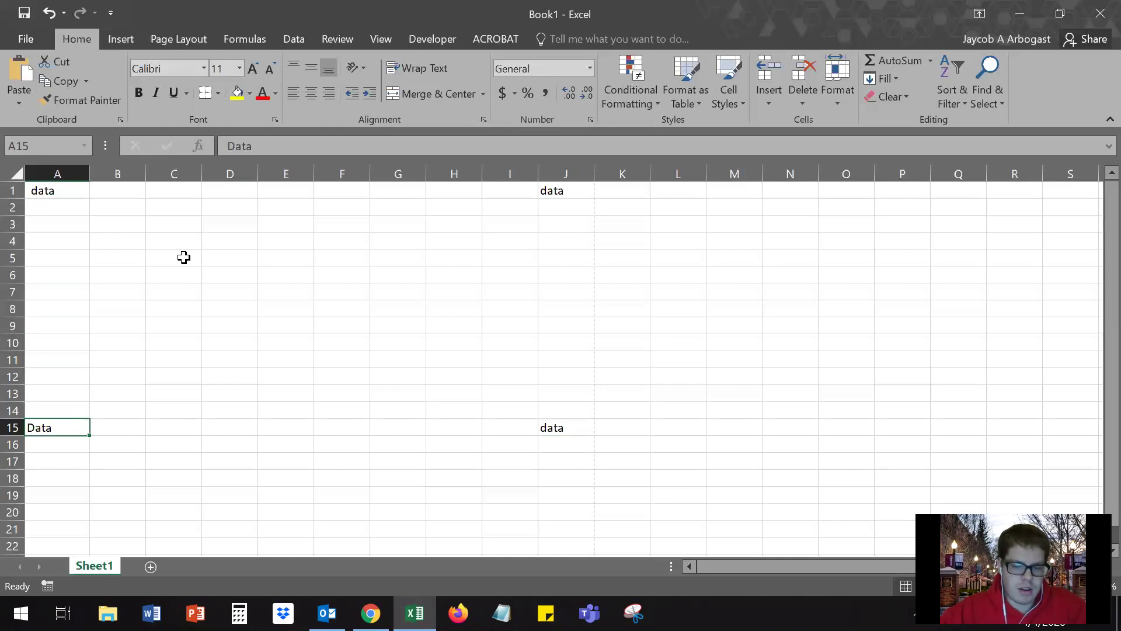
# Extend the selection from A15 up to A1, collapse it, and extend it again to cover A1:A15.
pyautogui.hotkey('ctrl', 'shift', 'Up')
pyautogui.hotkey('ctrl', 'shift', 'Down')
pyautogui.hotkey('ctrl', 'shift', 'Up')
pyautogui.hotkey('ctrl', 'shift', 'Down')
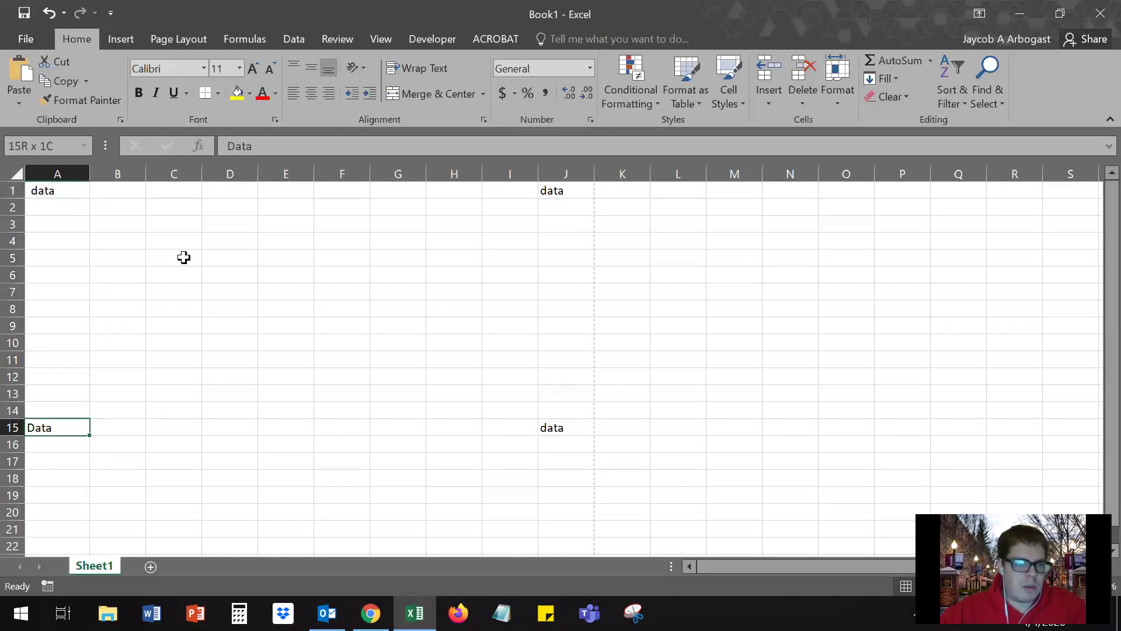
pyautogui.hotkey('ctrl', 'shift', 'Up')
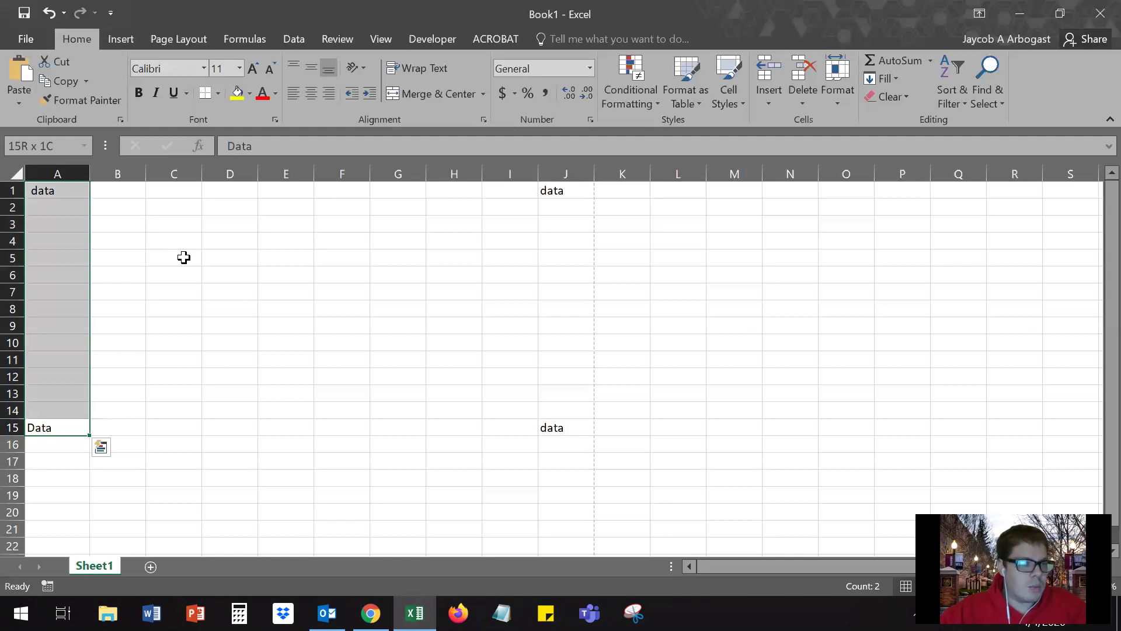
# Starting from A1, extend the selection across to J1 and down to row 15 to cover A1:J15.
pyautogui.hotkey('ctrl', 'Up')
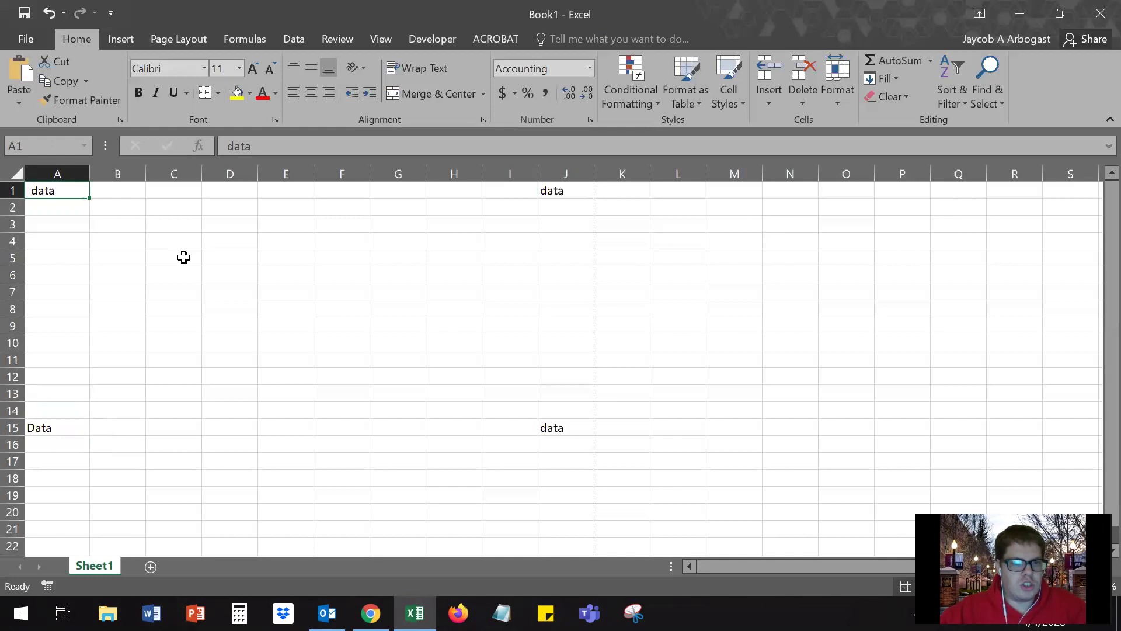
pyautogui.hotkey('ctrl', 'shift', 'Right')
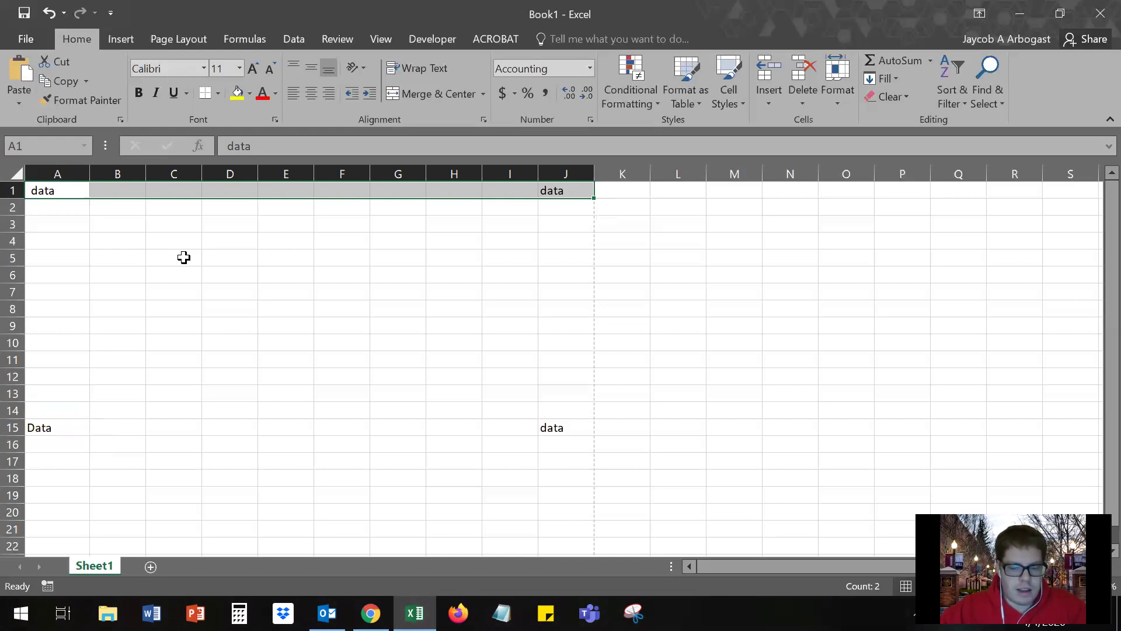
pyautogui.hotkey('ctrl', 'shift', 'Down')
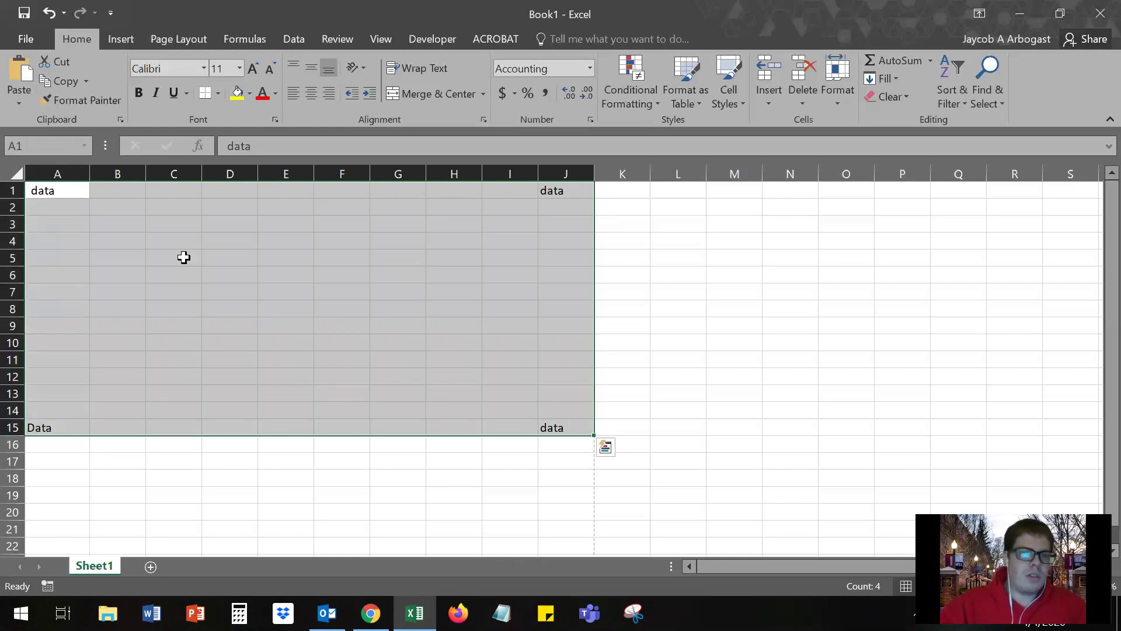
# Jump around the corners of the data block from A1 to J1, J15 and A15.
pyautogui.hotkey('ctrl', 'Up')
pyautogui.hotkey('ctrl', 'Right')
pyautogui.hotkey('ctrl', 'Down')
pyautogui.hotkey('ctrl', 'Left')
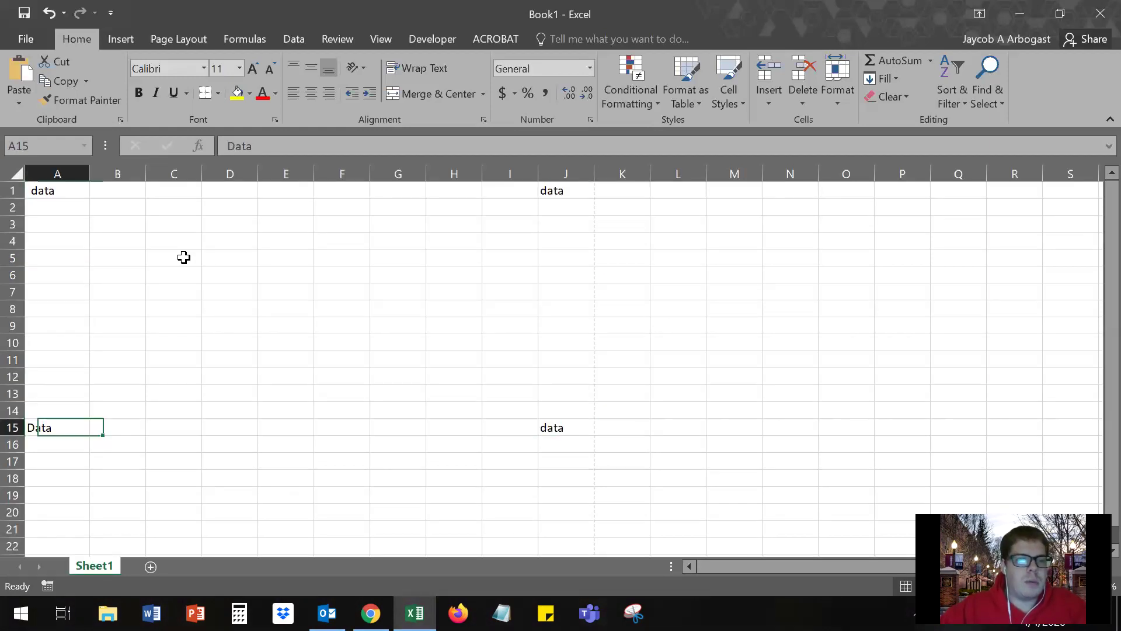
# Extend the selection from A15 to cover A1:J15, clear its contents, and undo the deletion.
pyautogui.hotkey('ctrl', 'shift', 'Up')
pyautogui.hotkey('ctrl', 'shift', 'Right')
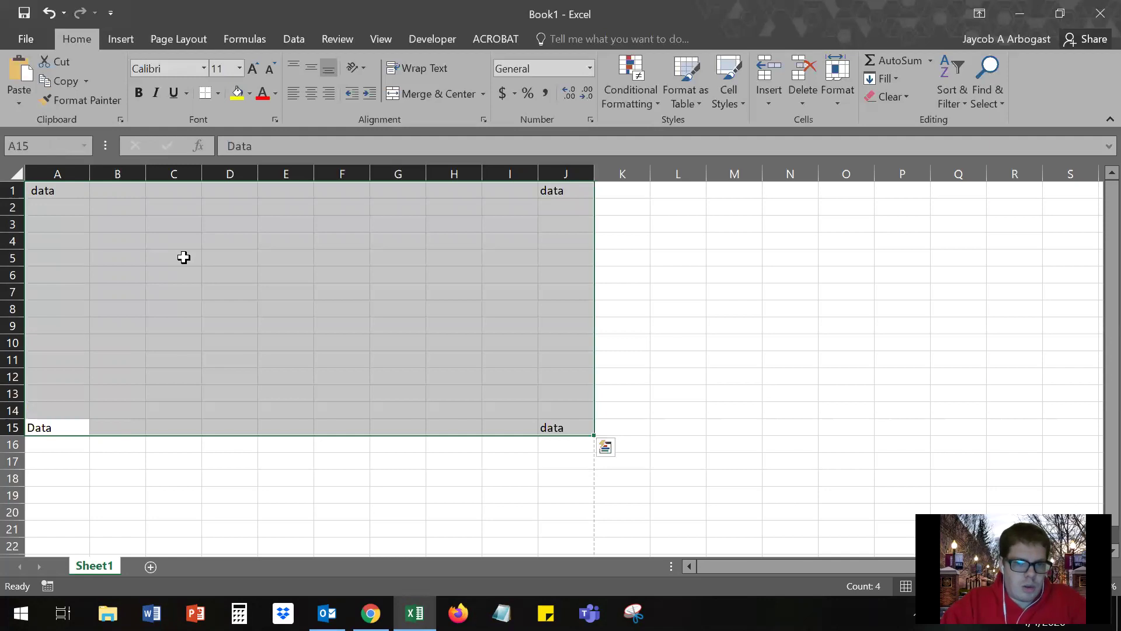
pyautogui.press('Delete')
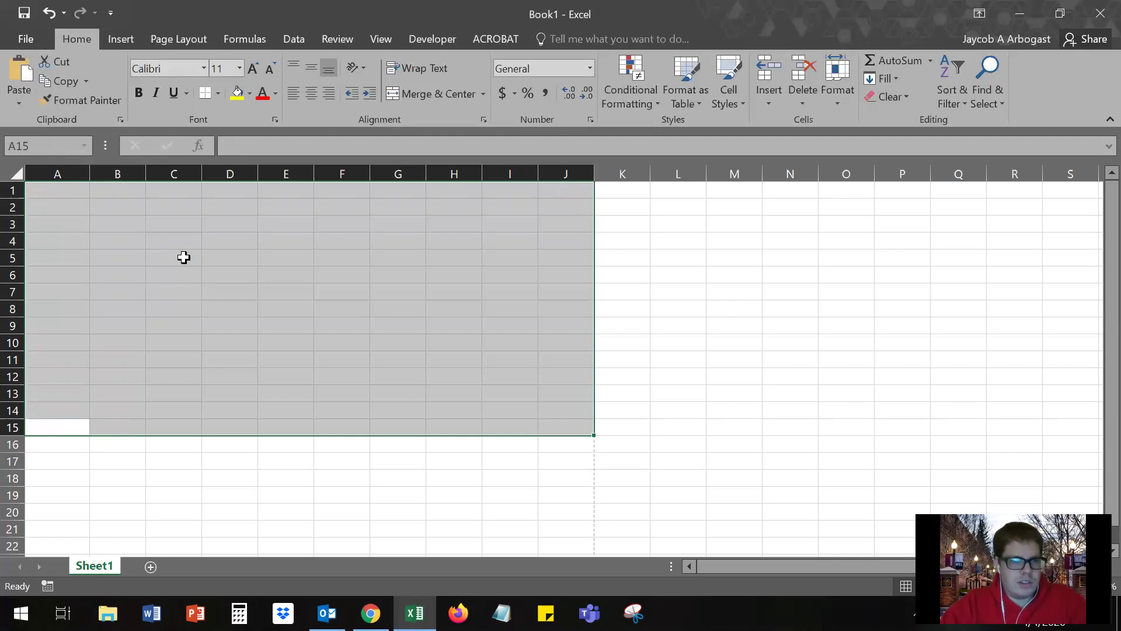
pyautogui.hotkey('ctrl', 'z')
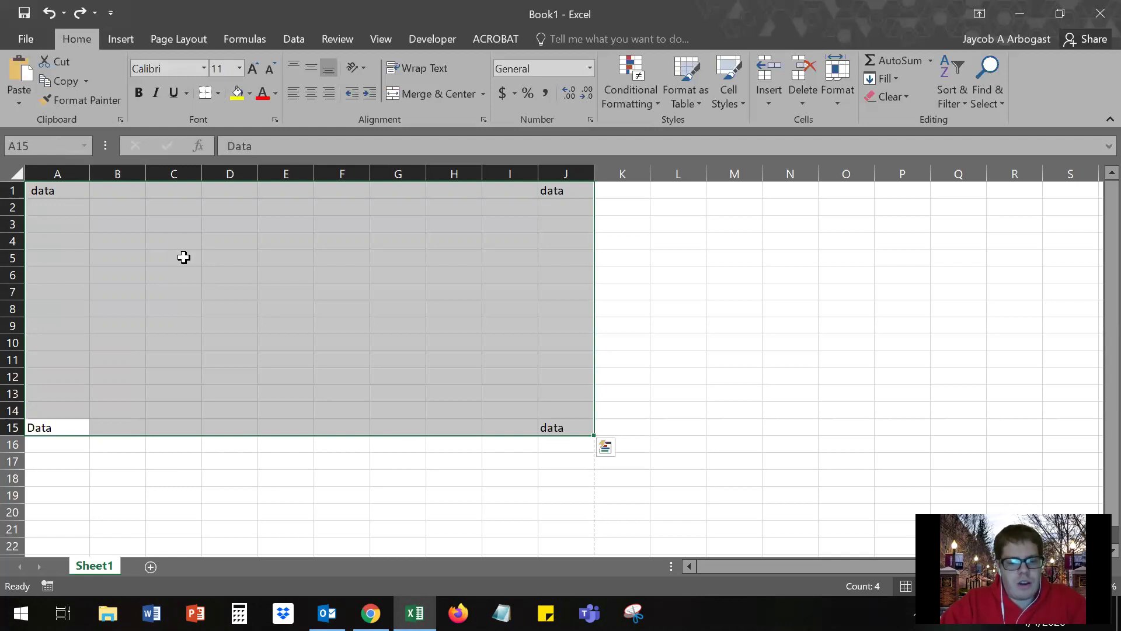
# Undo a single-cell entry of "data" in A15 and fill every cell of A1:J15 with "data" at once.
pyautogui.write('dat')
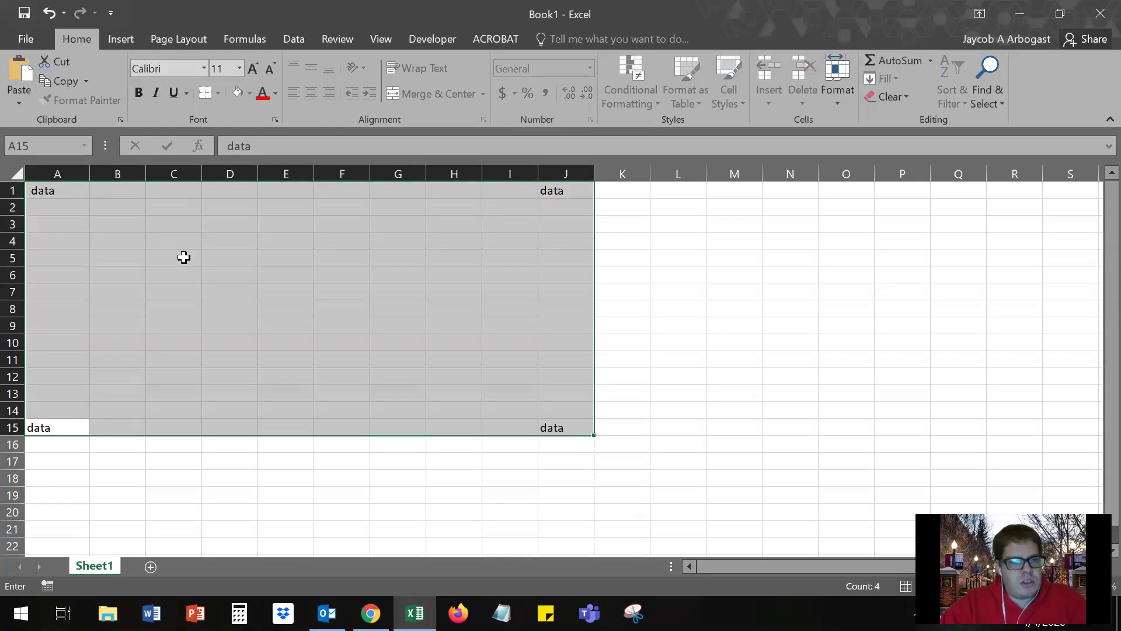
pyautogui.hotkey('shift', 'Return')
pyautogui.hotkey('ctrl', 'z')
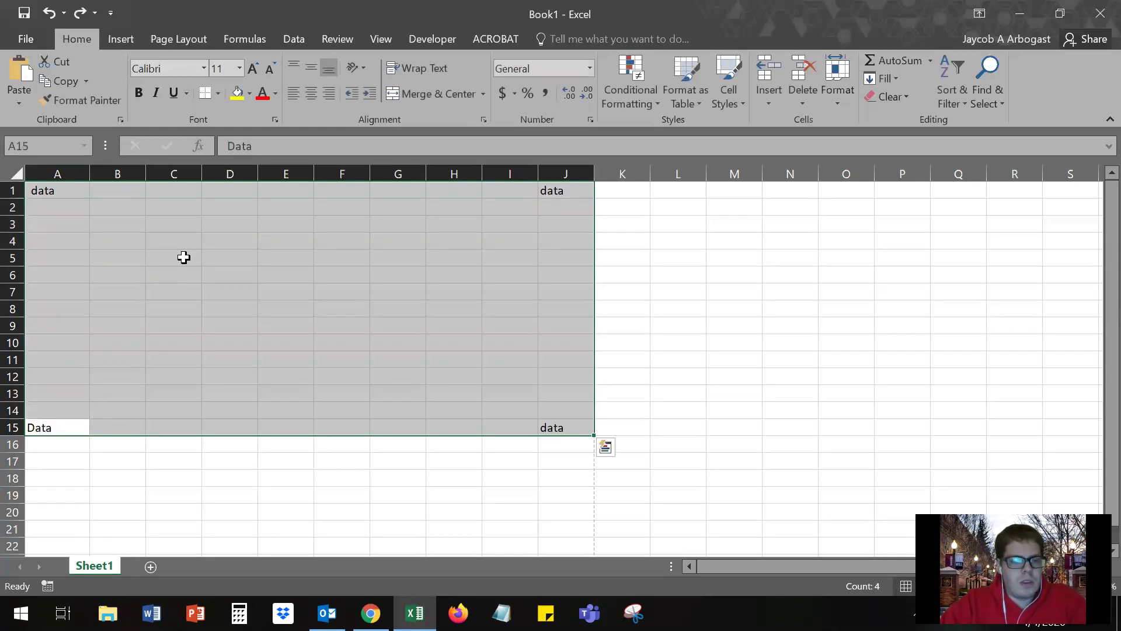
pyautogui.write('data')
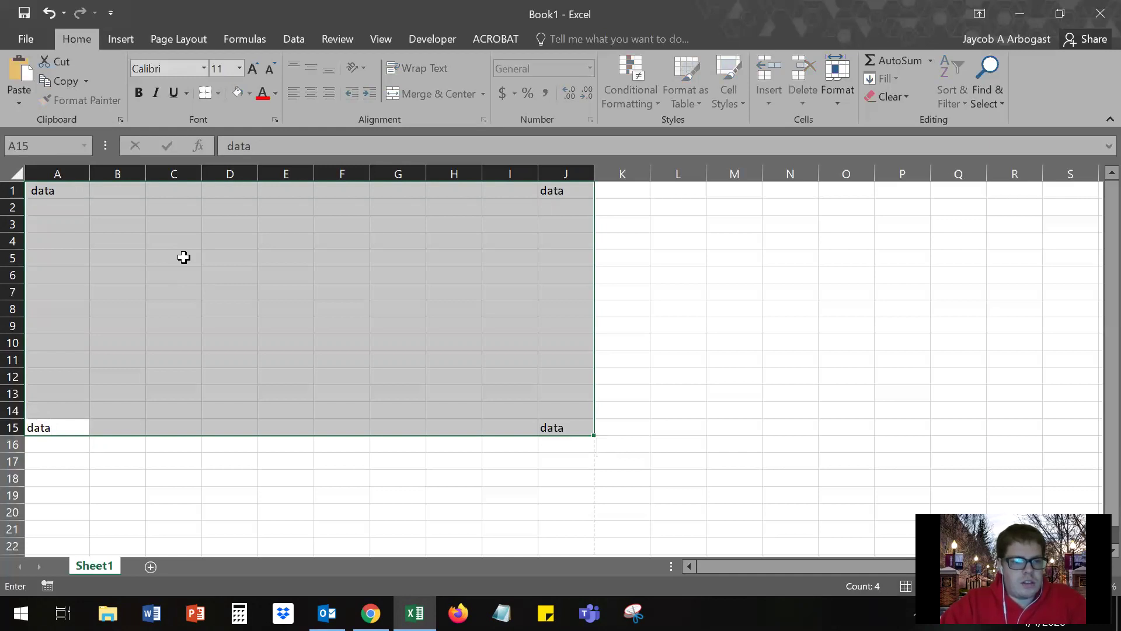
pyautogui.hotkey('ctrl', 'Return')
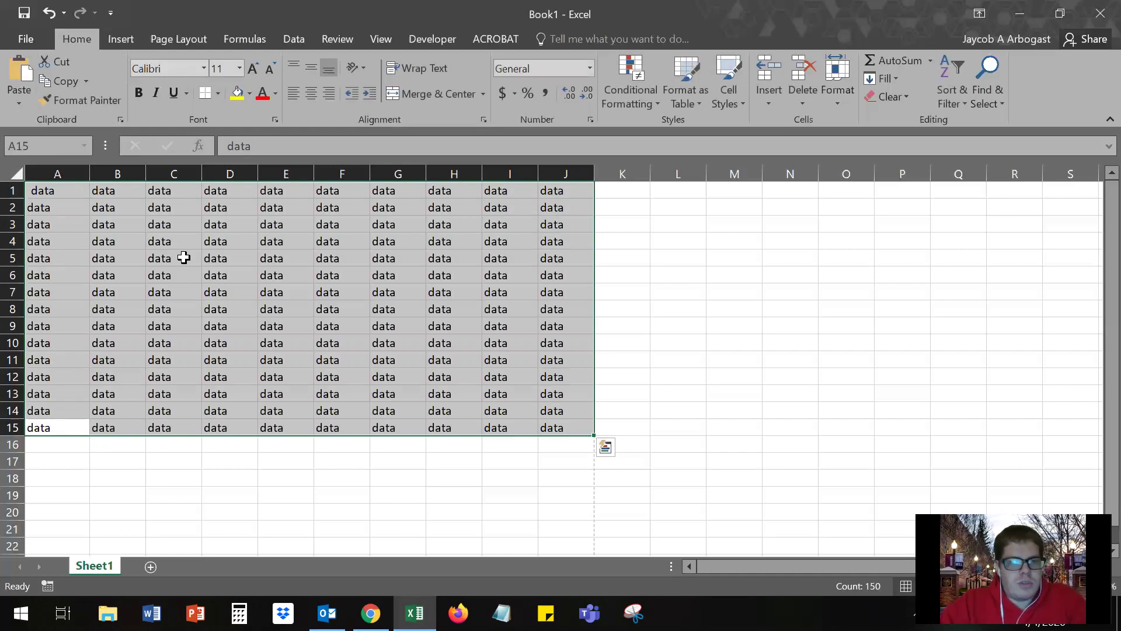
# Select the filled range A1:J15 starting from A1 and clear its contents.
pyautogui.click(212, 360)
pyautogui.moveTo(48, 193); pyautogui.dragTo(551, 433)
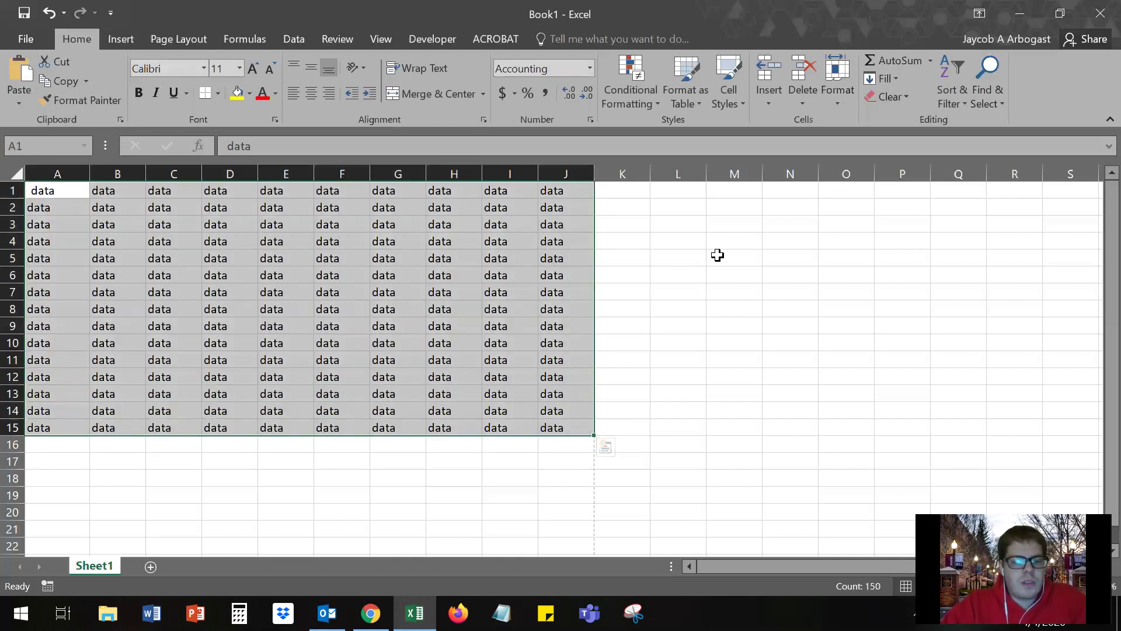
pyautogui.press('Delete')
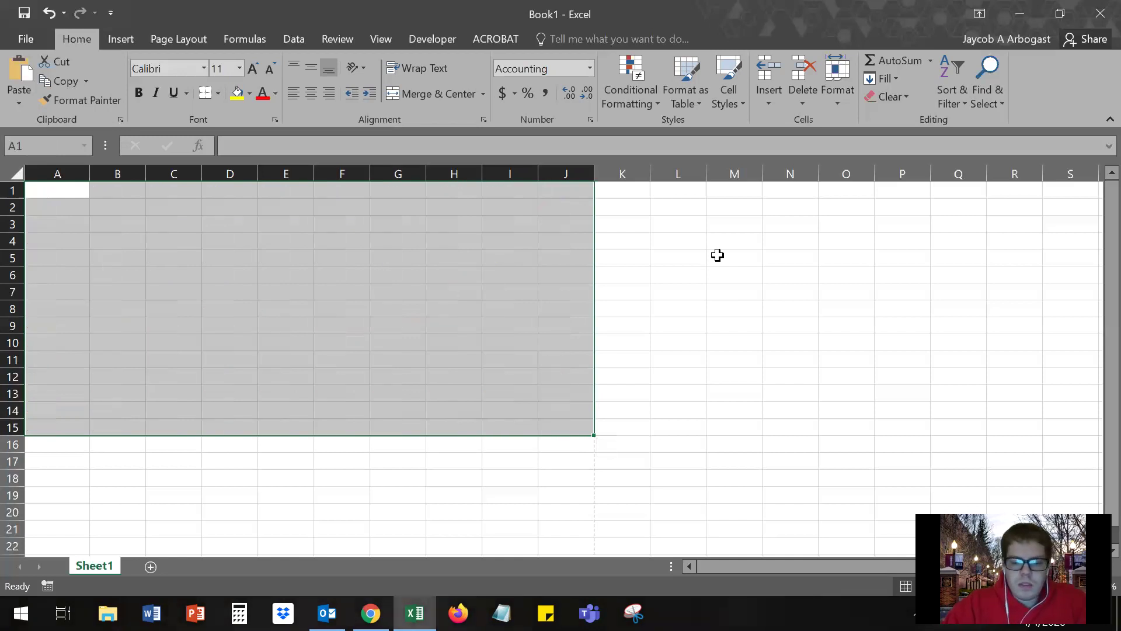
# Enter "Data" in A1 and "data" in K1, moving across row 1 one cell at a time.
pyautogui.hotkey('ctrl', 'Home')
pyautogui.write('Data')
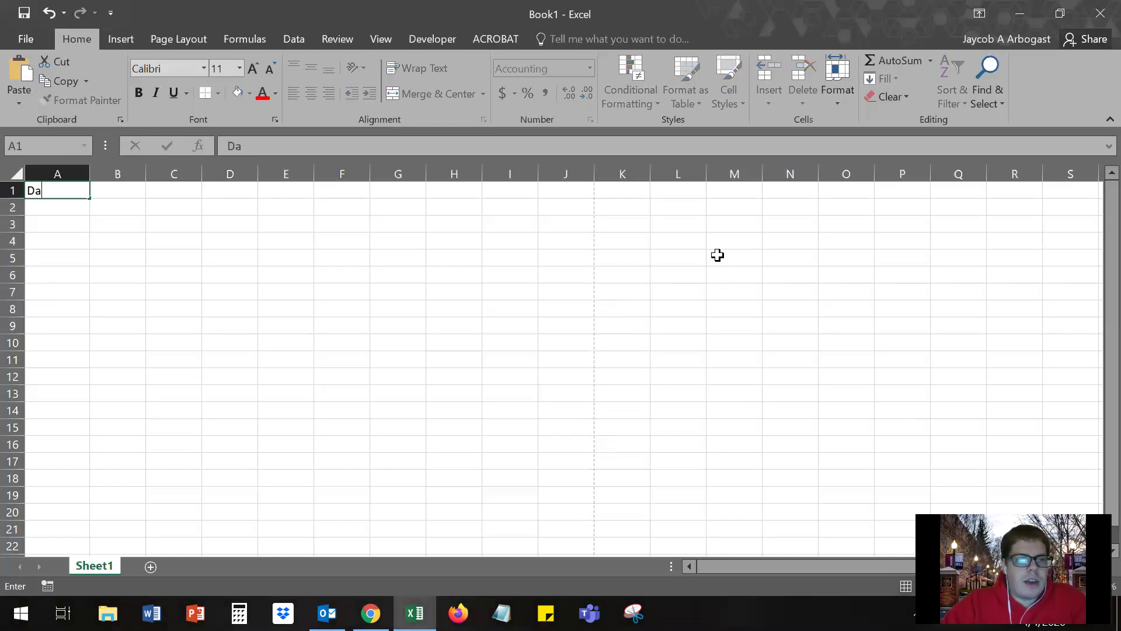
pyautogui.press('Tab')
pyautogui.press('Tab')
pyautogui.press('Tab')
pyautogui.press('Tab')
pyautogui.press('Tab')
pyautogui.press('Tab')
pyautogui.press('Tab')
pyautogui.press('Tab')
pyautogui.press('Tab')
pyautogui.press('Tab')
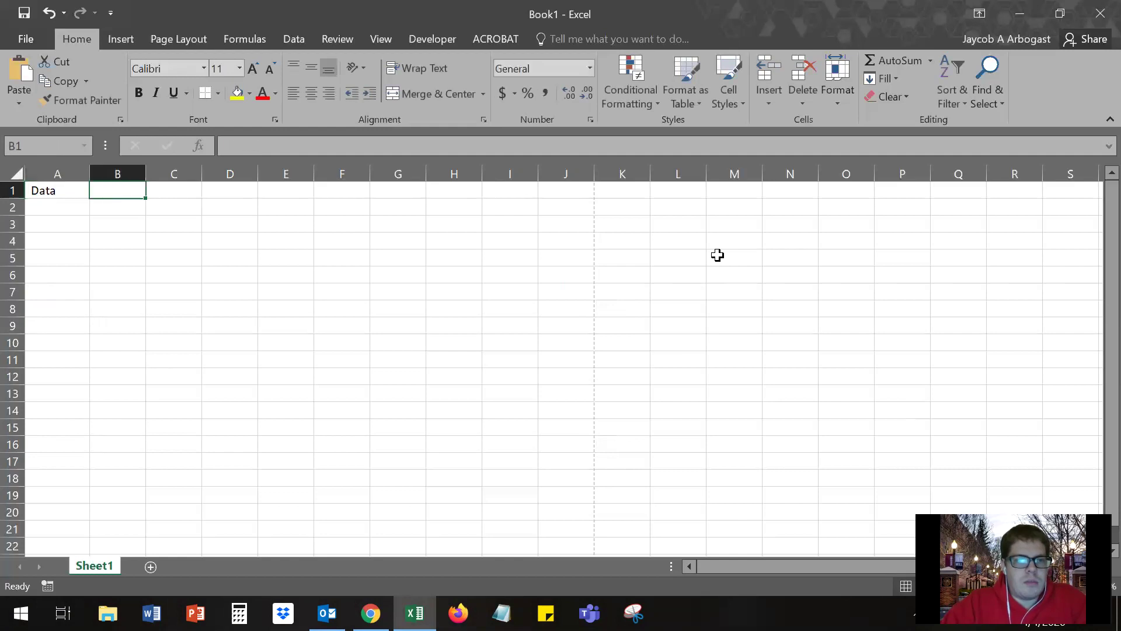
pyautogui.write('data')
pyautogui.press('Return')
# Select A1:K1 from A1 and fill all its cells with "data" in a single entry.
pyautogui.hotkey('ctrl', 'Home')
pyautogui.hotkey('ctrl', 'Right')
pyautogui.hotkey('ctrl', 'Left')
pyautogui.hotkey('ctrl', 'shift', 'Right')
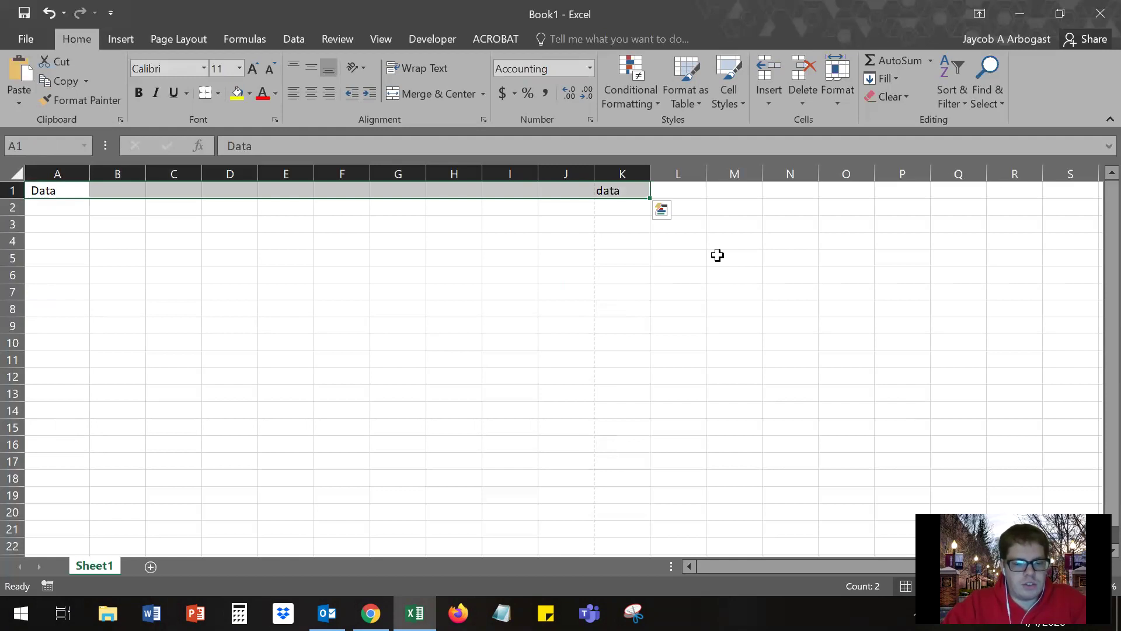
pyautogui.write('data')
pyautogui.hotkey('ctrl', 'Return')
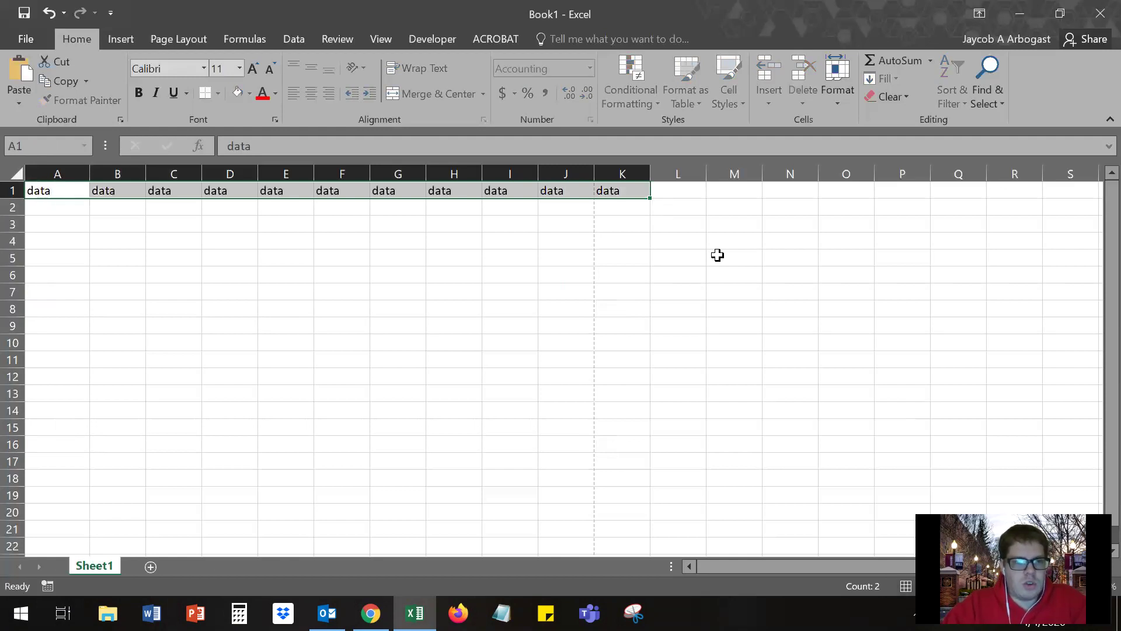
# Fill the selected cells A1:K1 with 1, and refill them all with 3.
pyautogui.write('1')
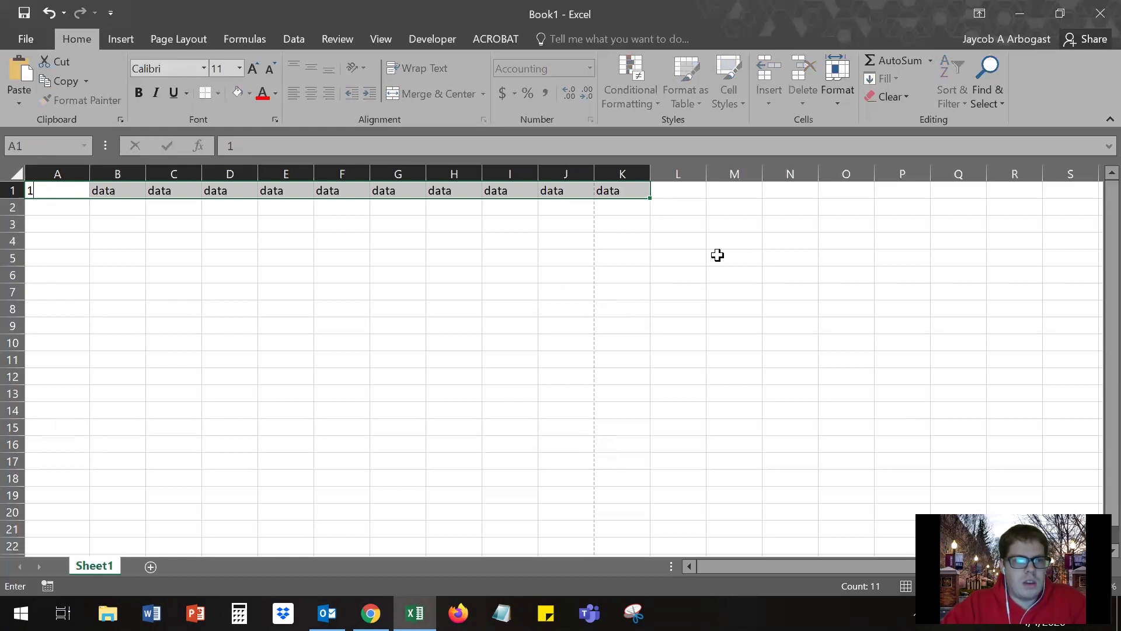
pyautogui.hotkey('ctrl', 'Return')
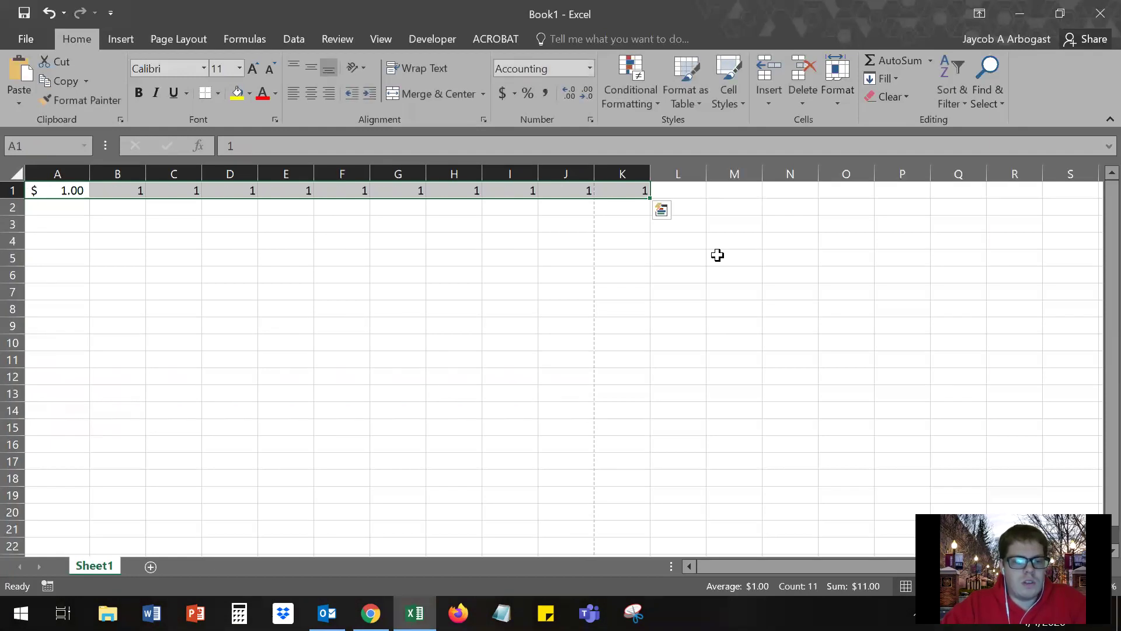
pyautogui.write('3')
pyautogui.hotkey('ctrl', 'Return')
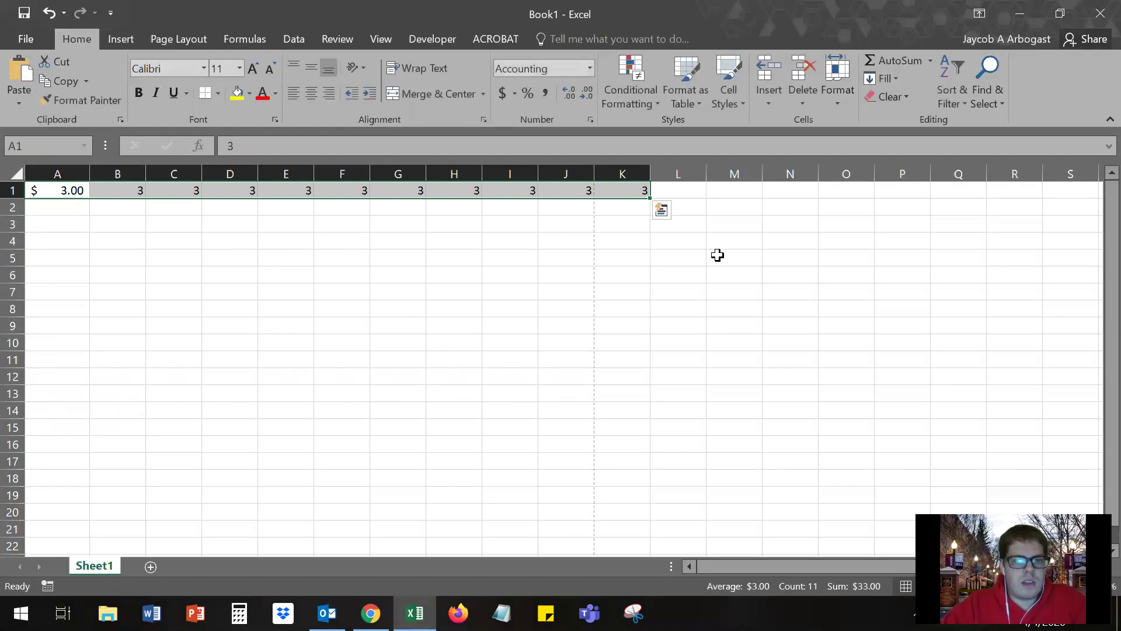
# Clear the values from A1:K1 and return to cell A1.
pyautogui.click(718, 255)
pyautogui.moveTo(623, 187); pyautogui.dragTo(24, 161)
pyautogui.press('Delete')
pyautogui.click(73, 187)
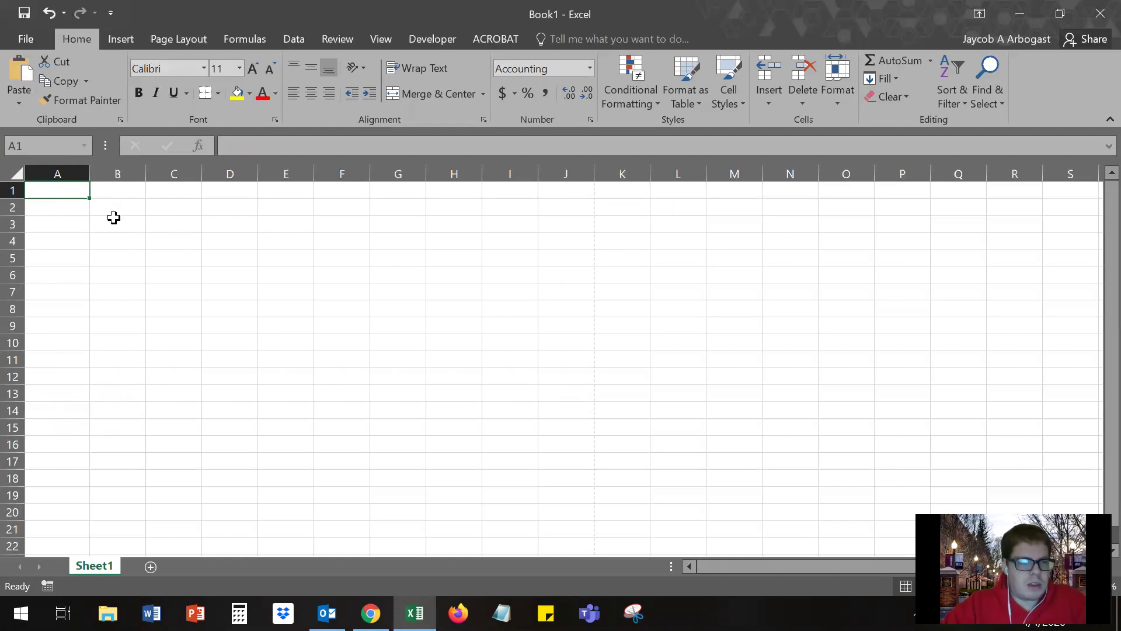
# Enter the row labels "Income" in A2 and "Expenses" in A3.
pyautogui.click(70, 208)
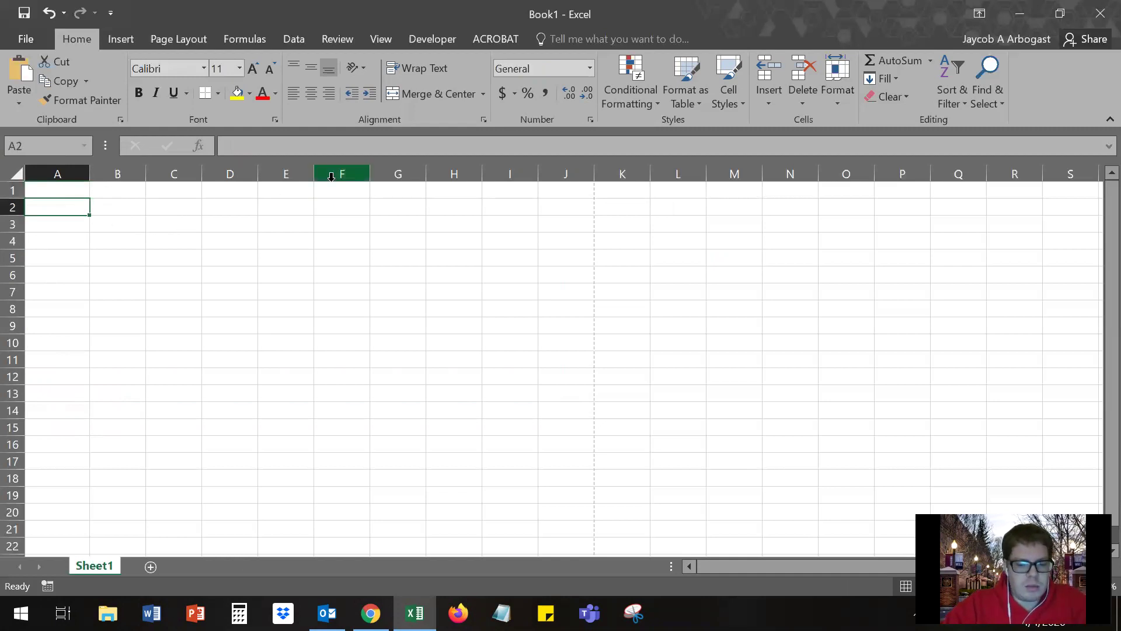
pyautogui.write('Income')
pyautogui.press('Return')
pyautogui.press('Return')
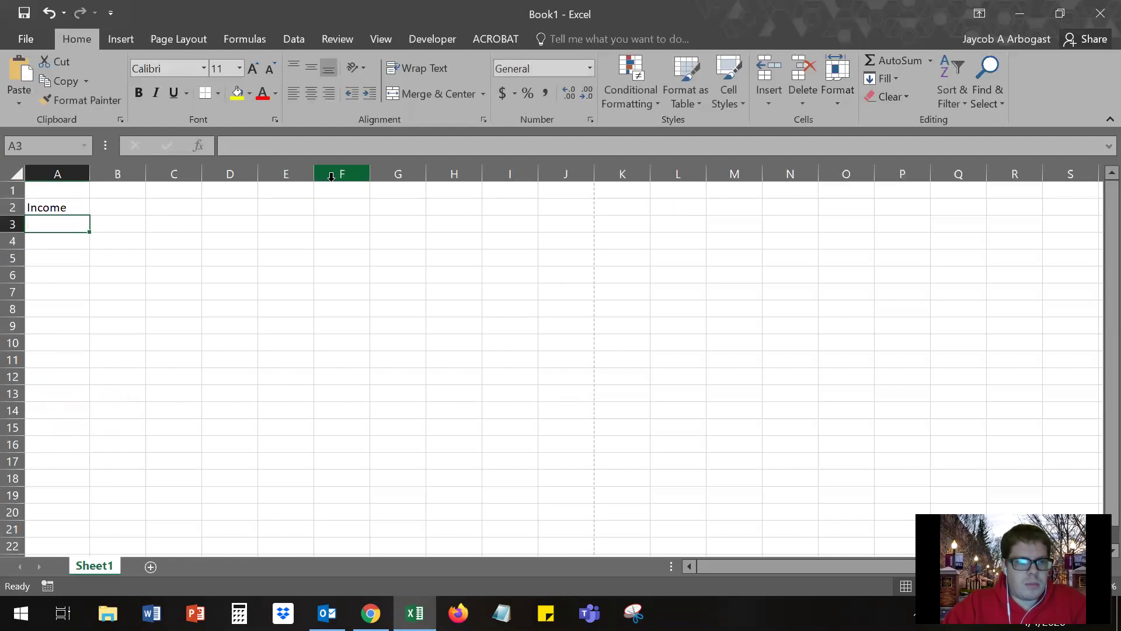
pyautogui.write('S')
pyautogui.press('BackSpace')
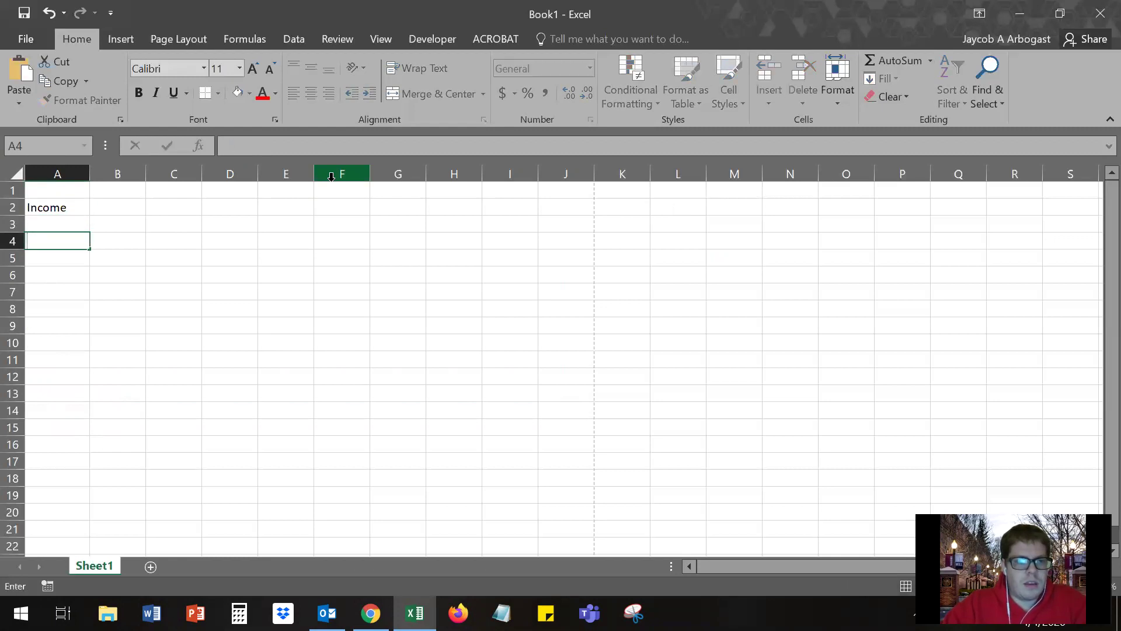
pyautogui.press('Up')
pyautogui.write('Expenses')
pyautogui.press('Return')
# Discard the partial entry in A4 and enter the label "Net Income" there.
pyautogui.write('P')
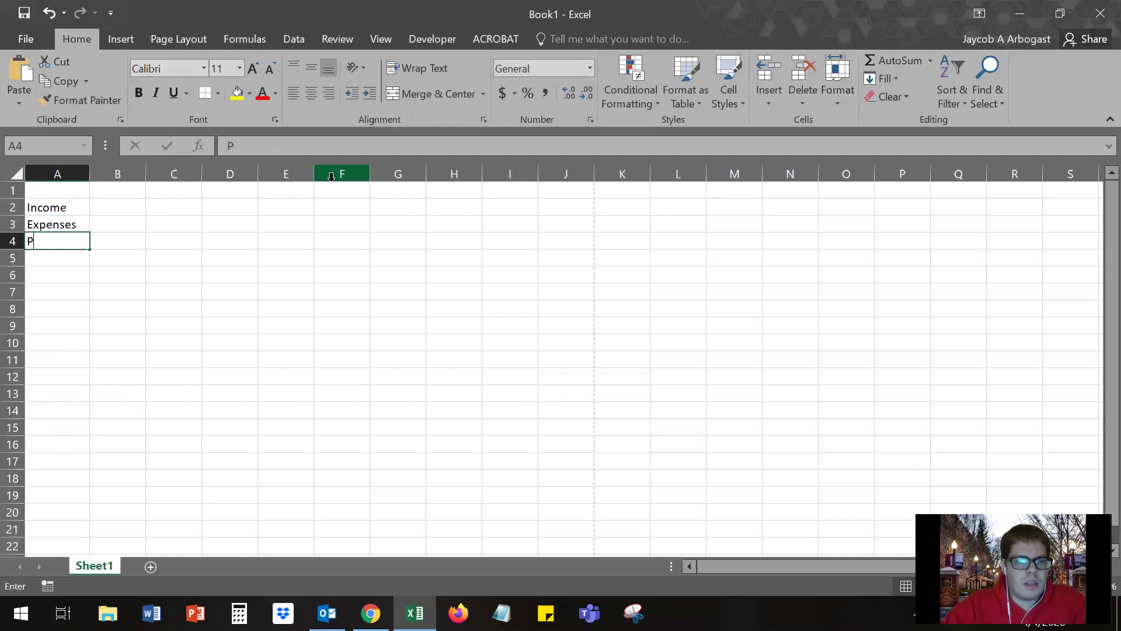
pyautogui.write('ro')
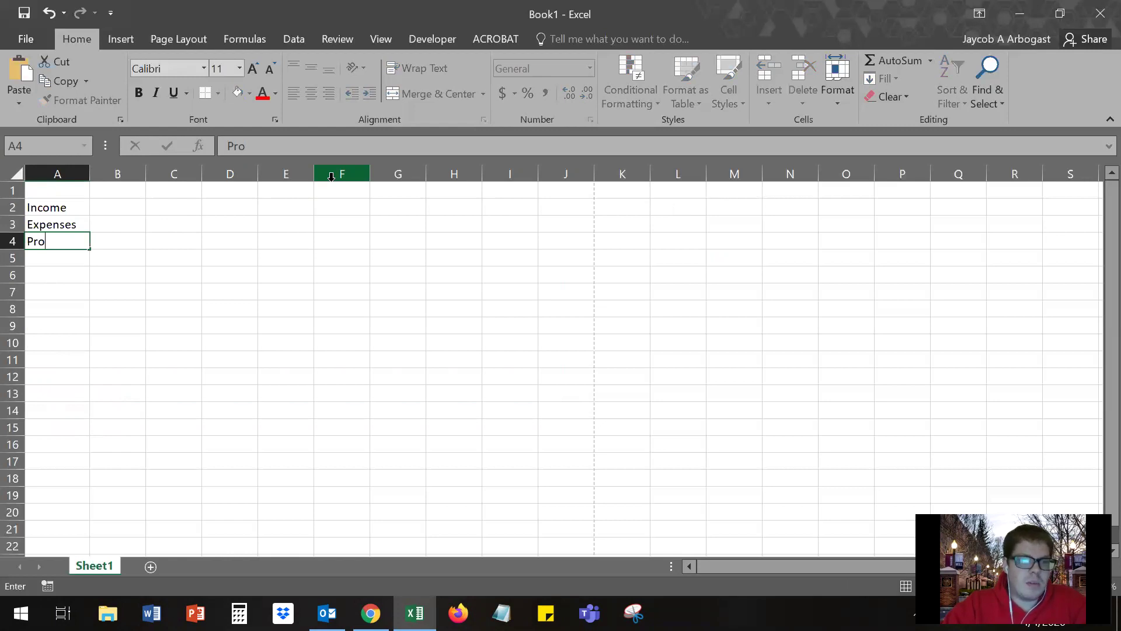
pyautogui.press('Escape')
pyautogui.write('Ne')
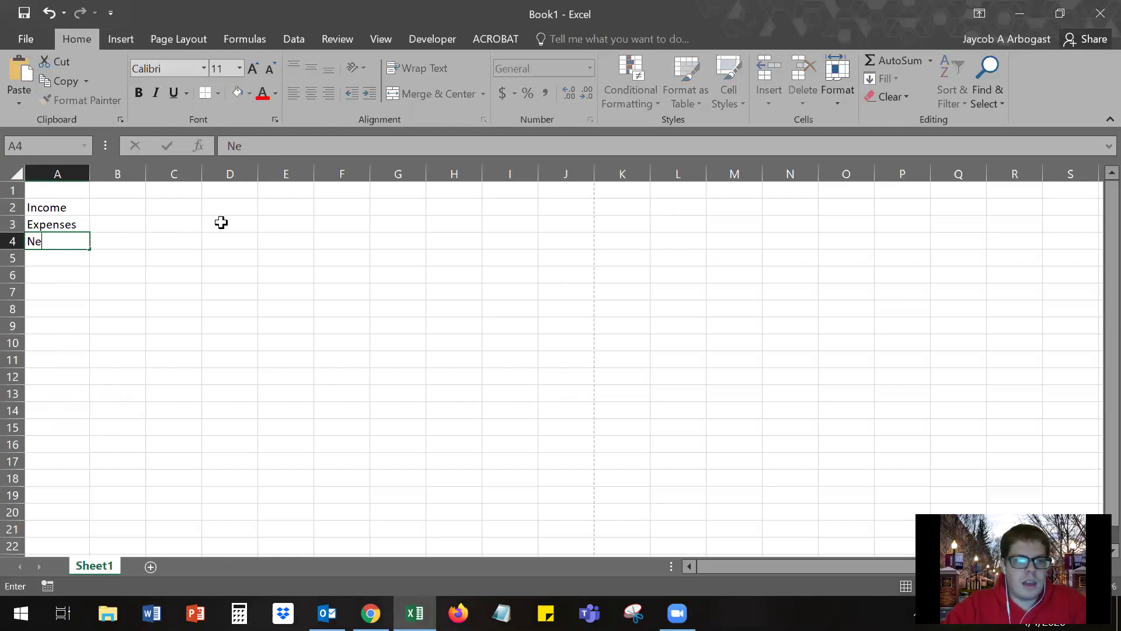
pyautogui.write('t Income')
pyautogui.press('Return')
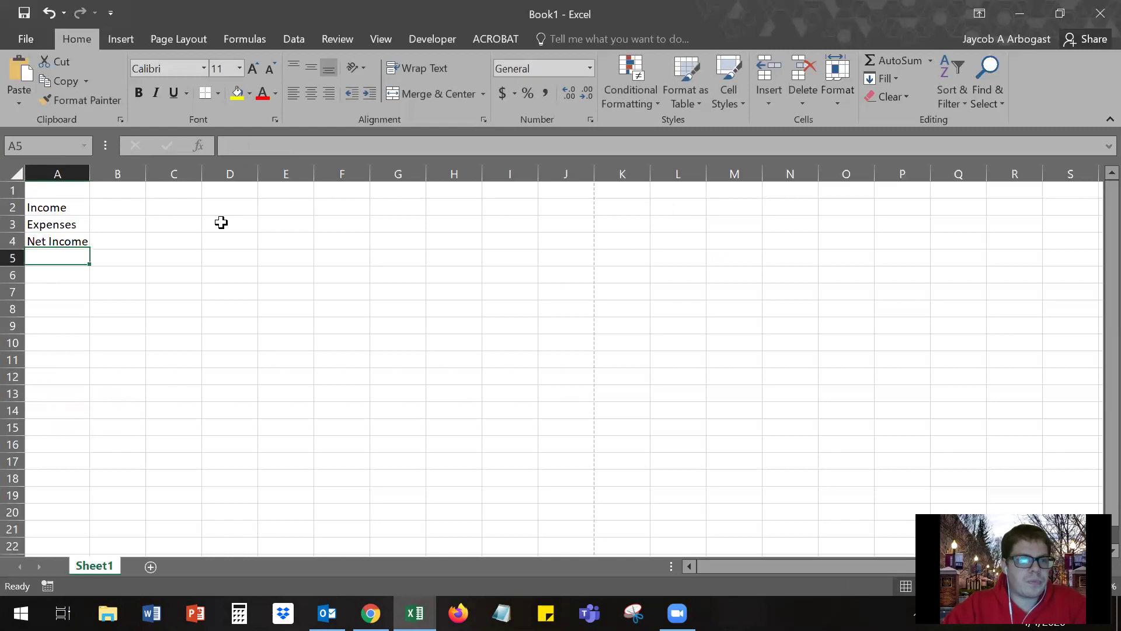
# Enter 100, 75 and 25 in B2:B4 for income, expenses and net income, and widen column A.
pyautogui.click(105, 204)
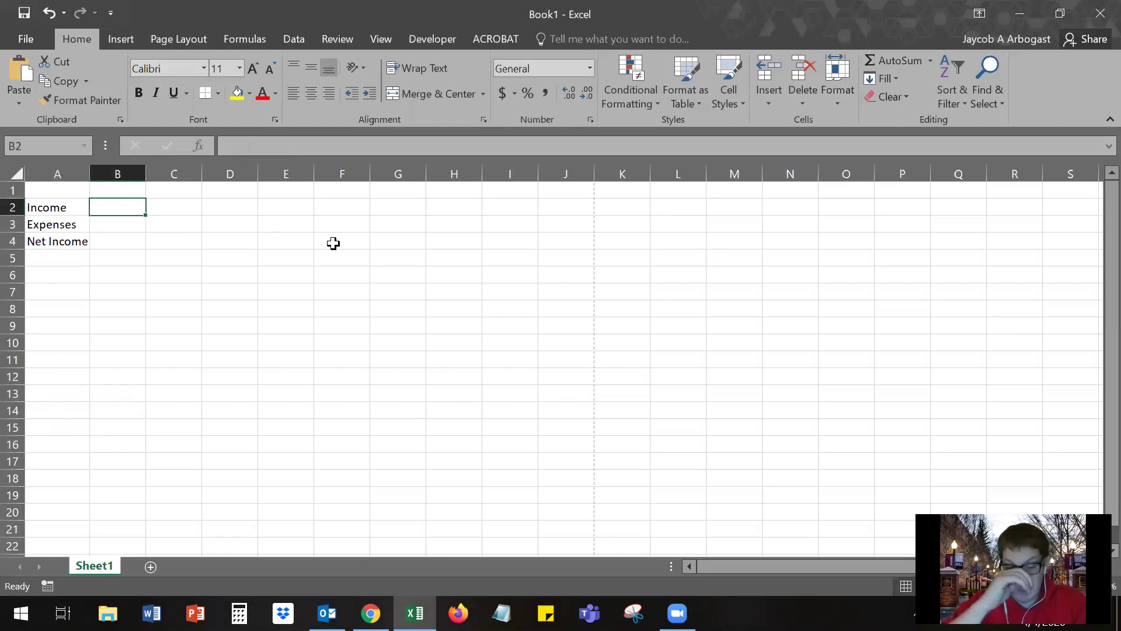
pyautogui.write('100')
pyautogui.press('Return')
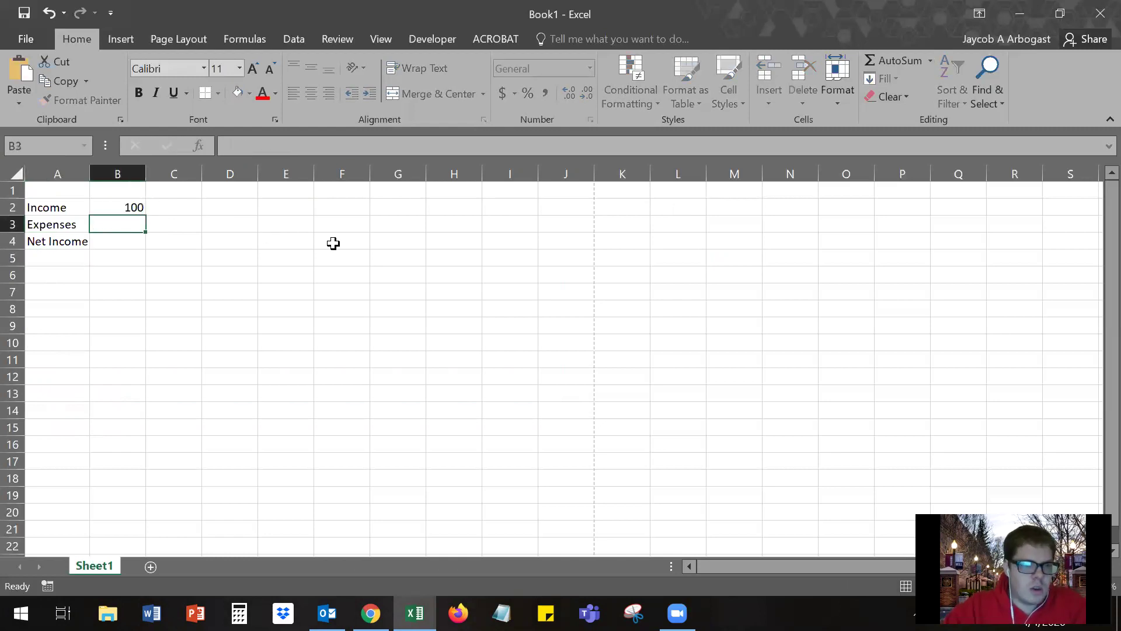
pyautogui.write('75')
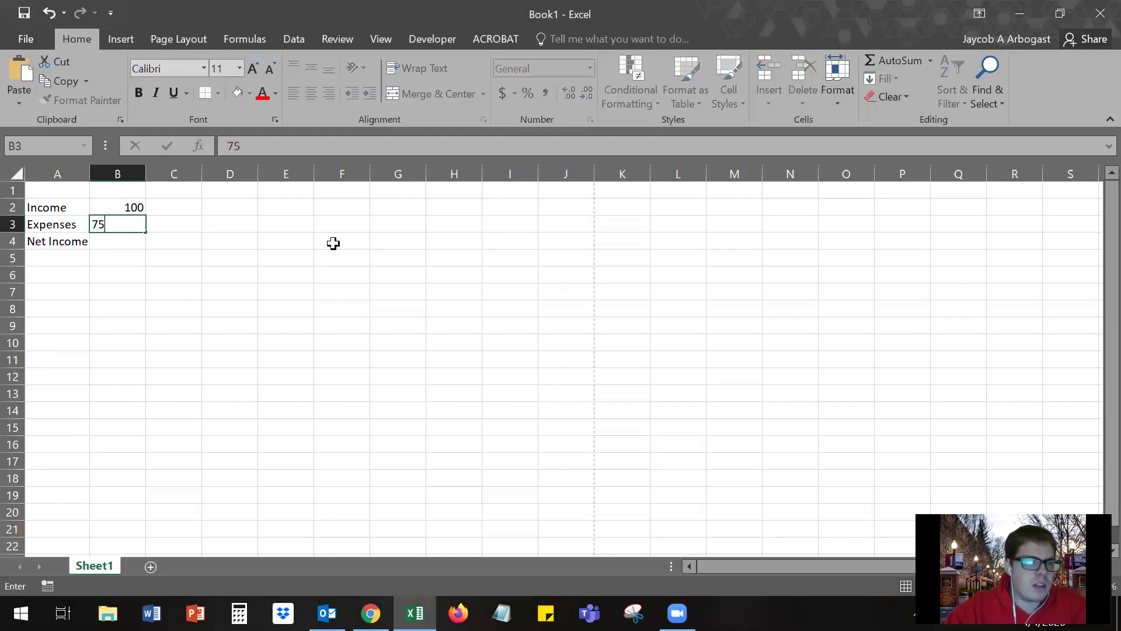
pyautogui.press('Return')
pyautogui.write('25')
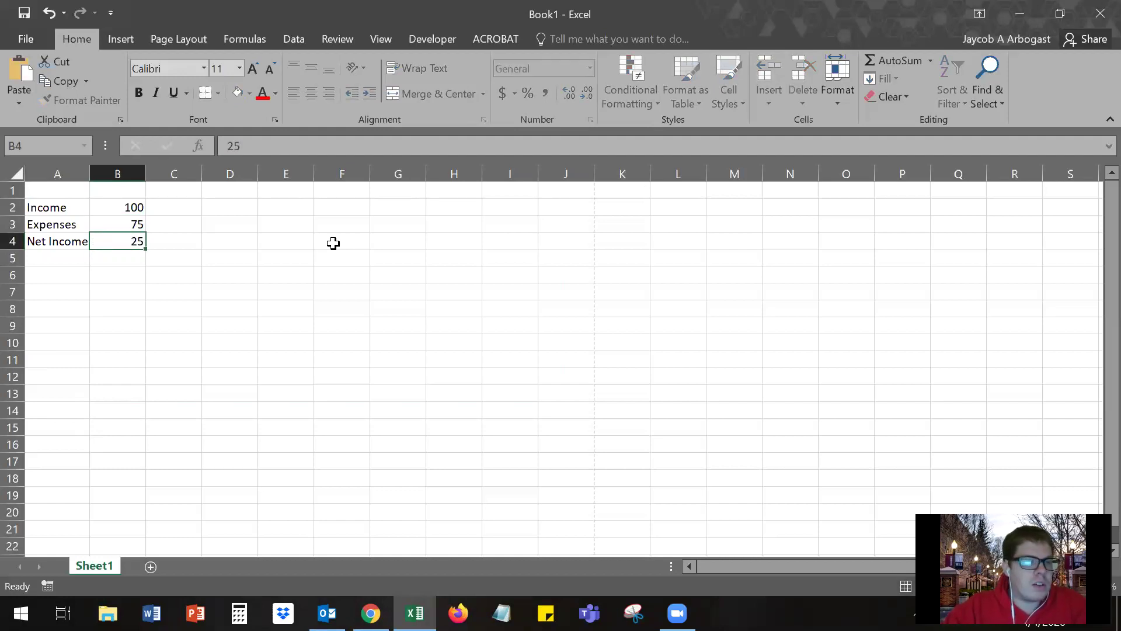
pyautogui.press('Return')
pyautogui.moveTo(85, 167); pyautogui.dragTo(164, 198)
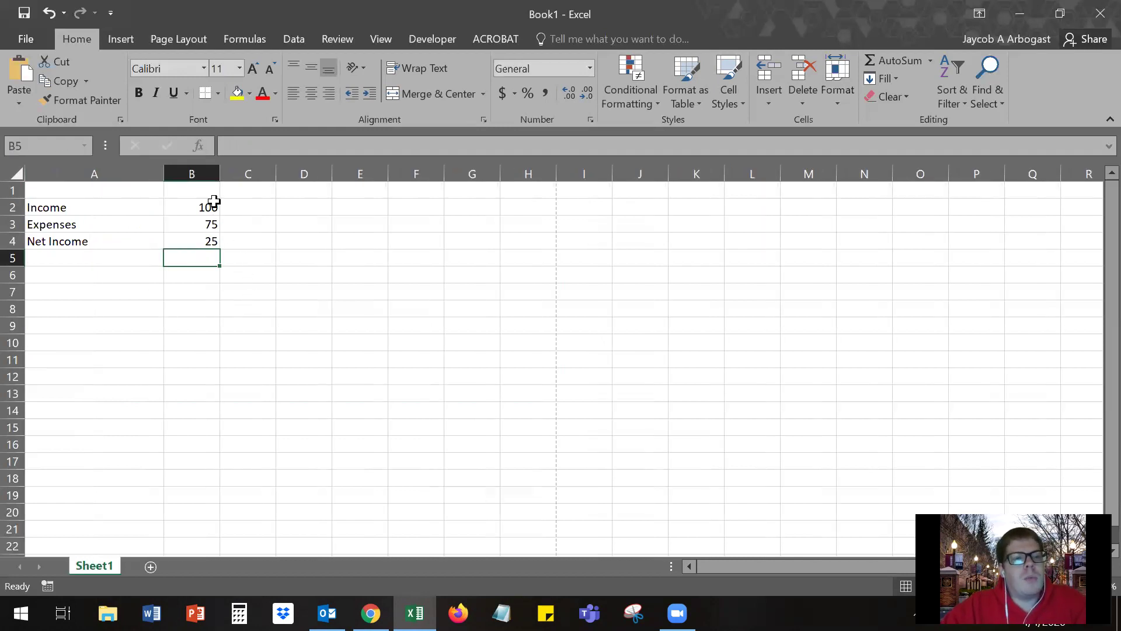
# Replace the net income value in B4 with the formula =B2-B3 and reselect the cell to check it.
pyautogui.click(201, 239)
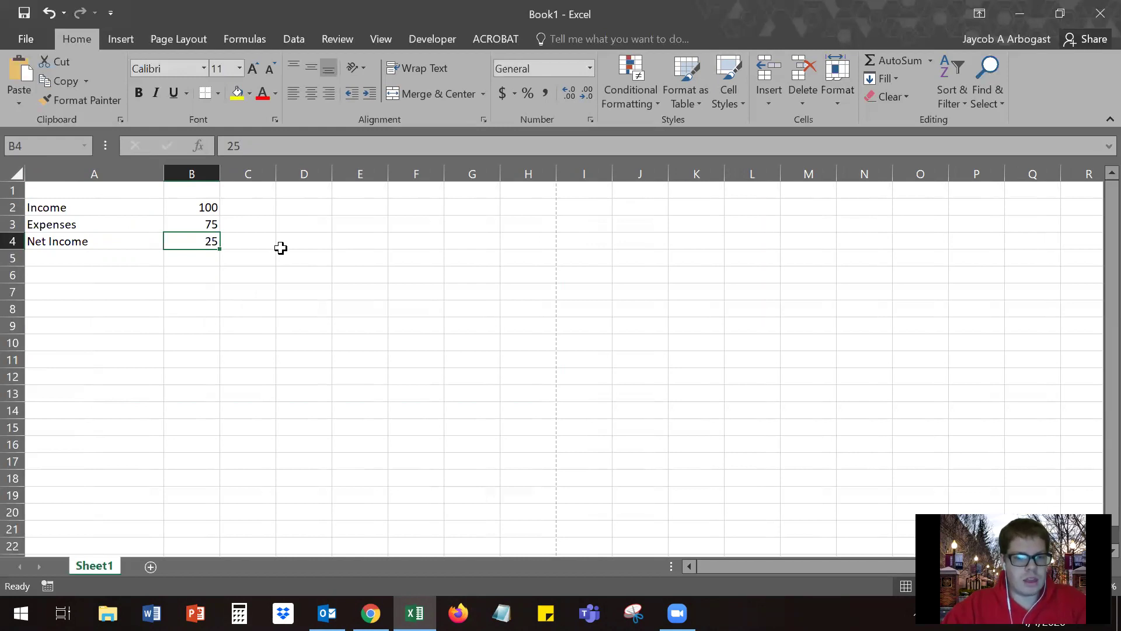
pyautogui.write('=')
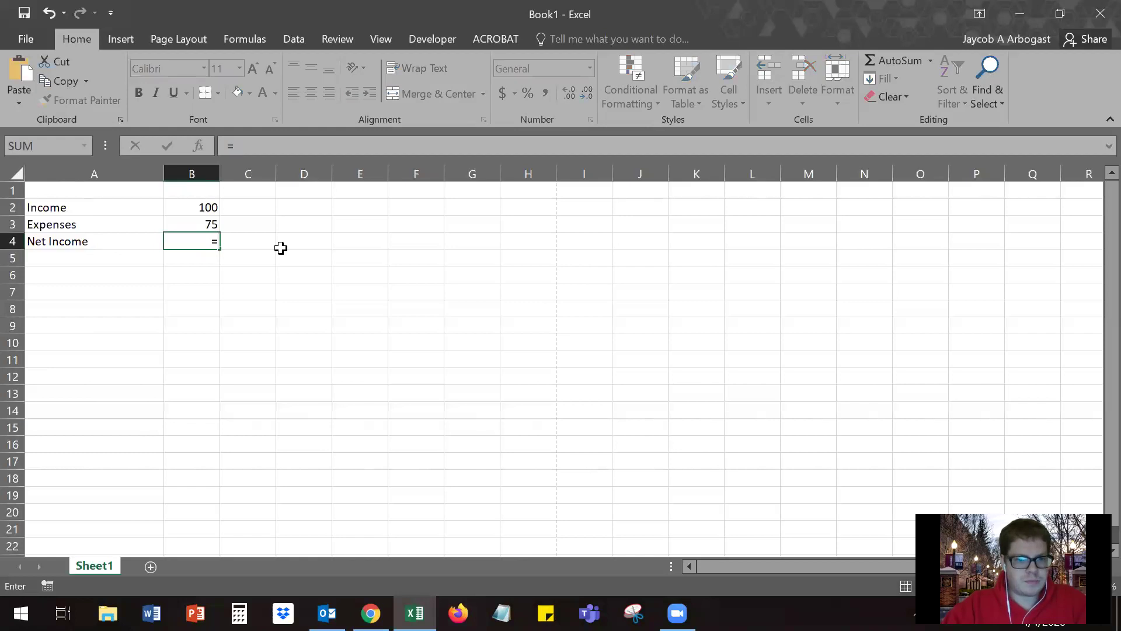
pyautogui.click(212, 207)
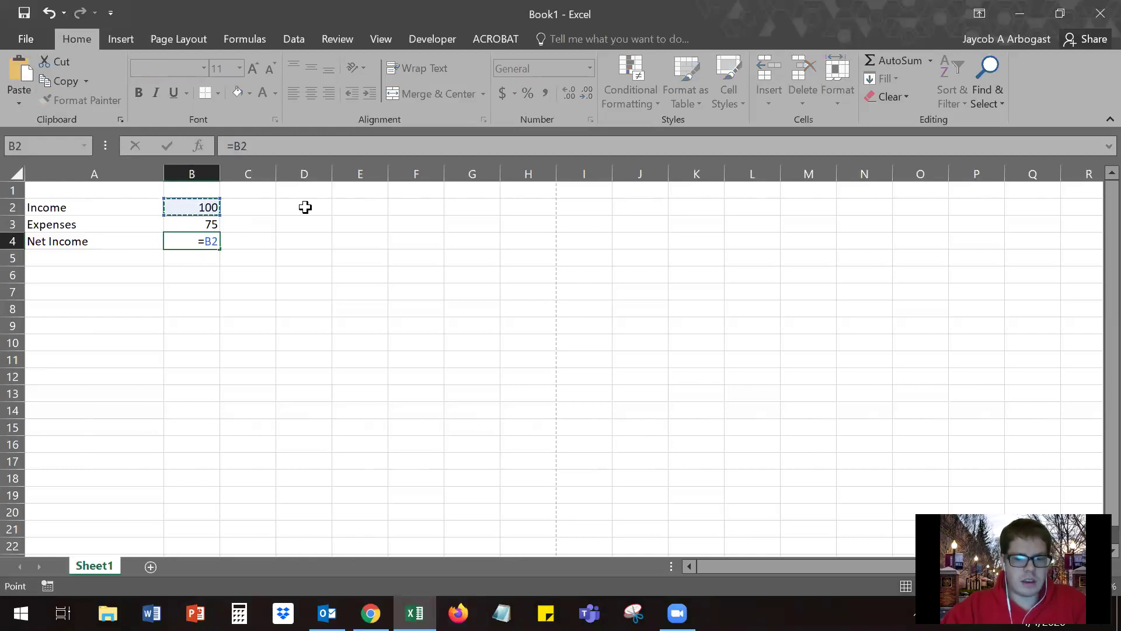
pyautogui.press('BackSpace')
pyautogui.press('BackSpace')
pyautogui.write('B2')
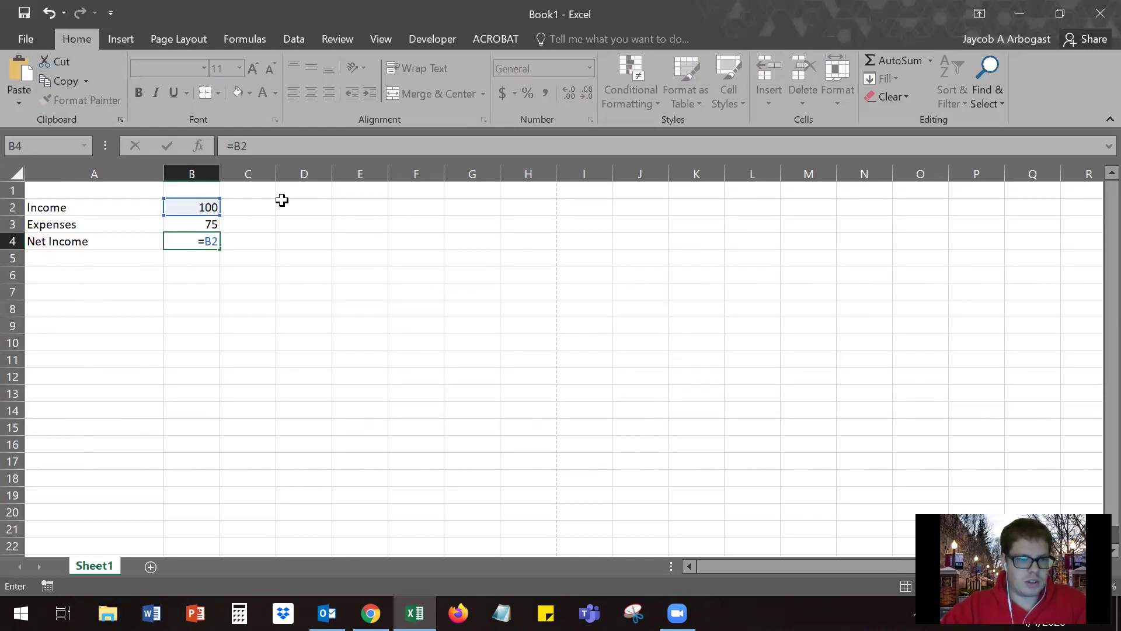
pyautogui.write('-')
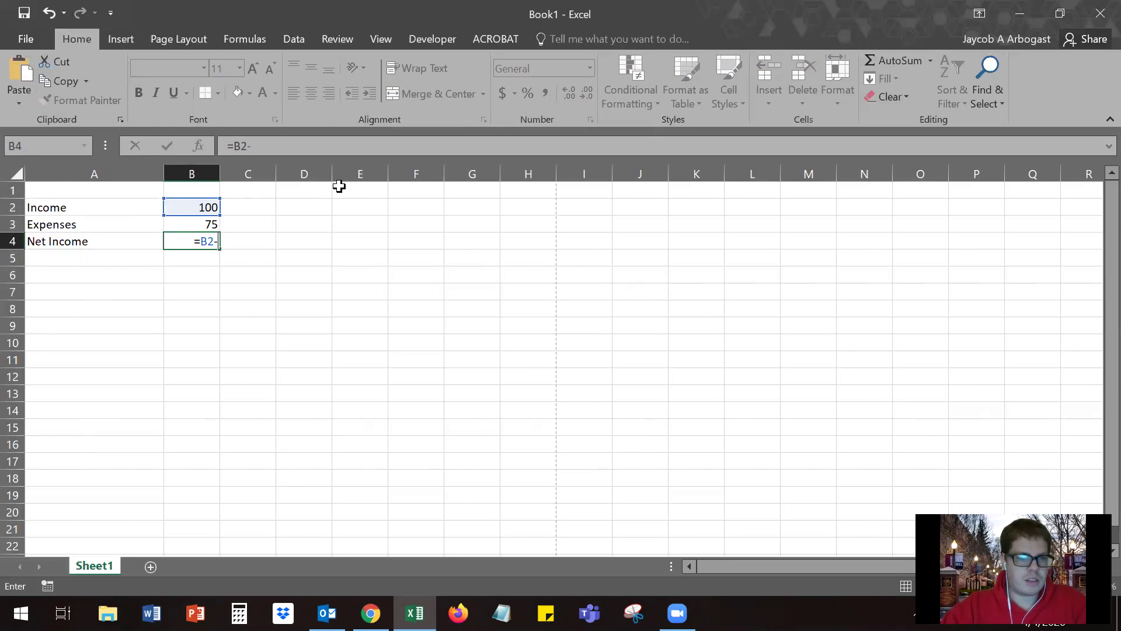
pyautogui.write('B3')
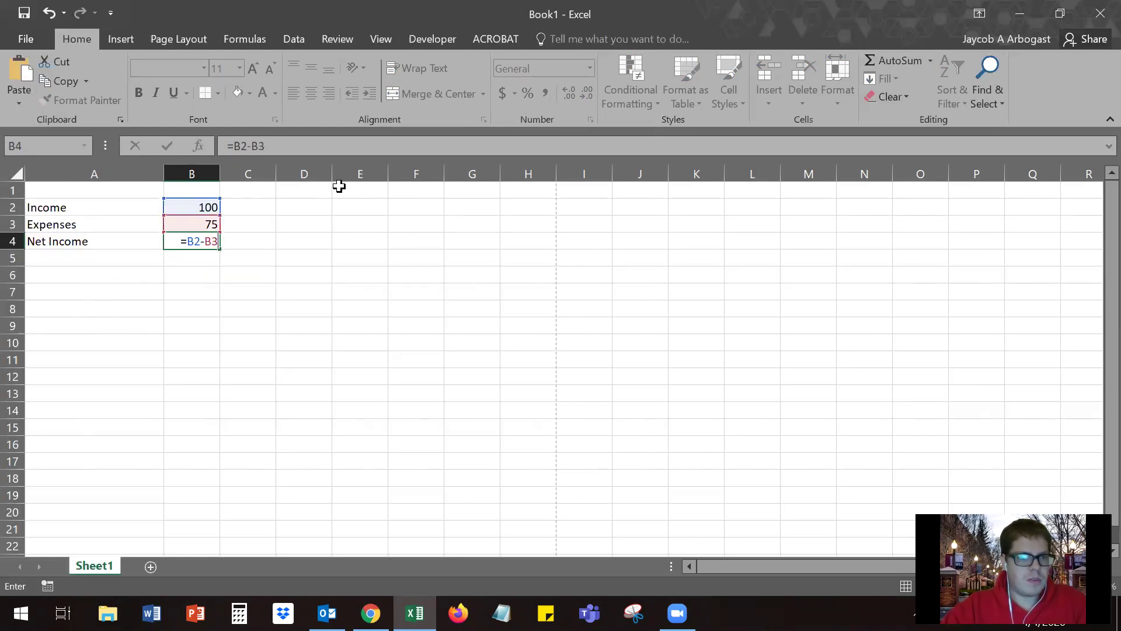
pyautogui.press('Return')
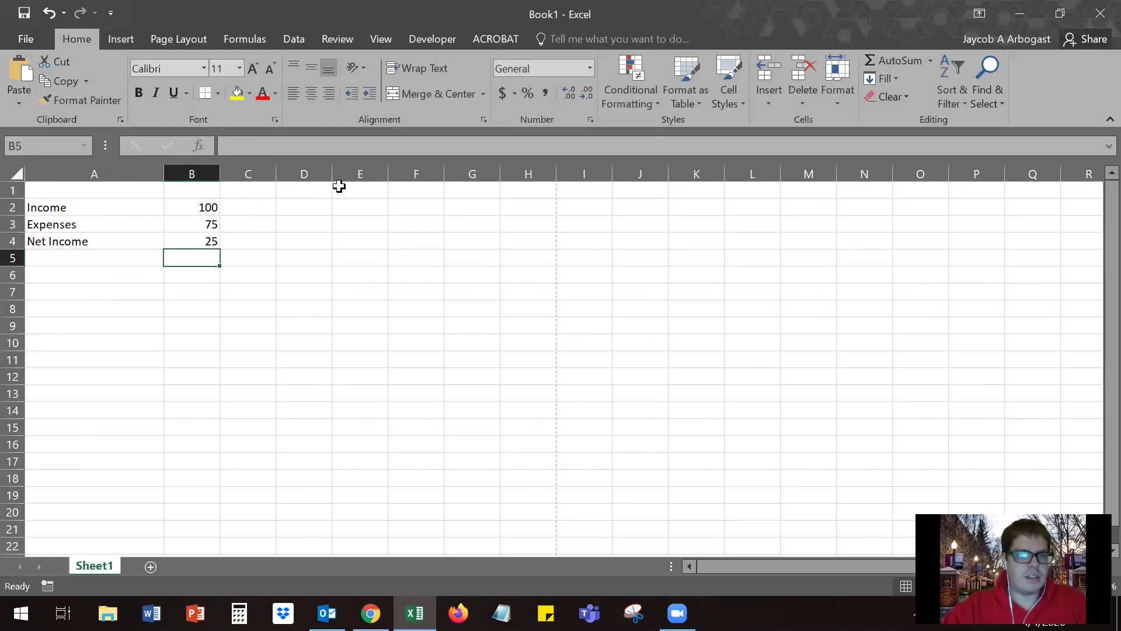
pyautogui.click(195, 241)
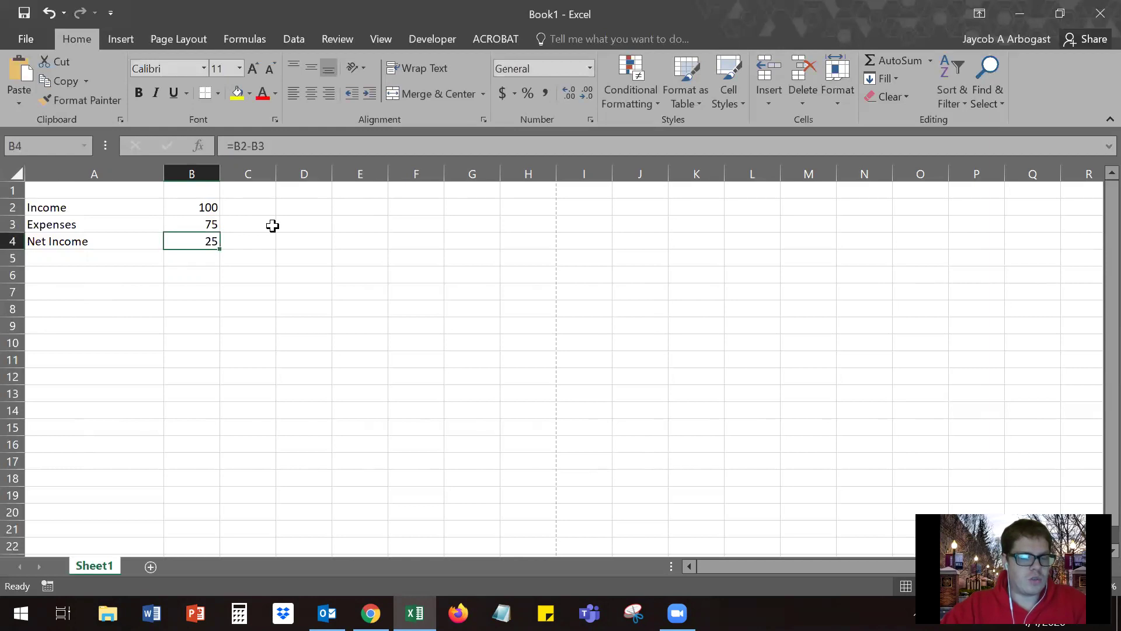
# Change the income in B2 to 200 and check the net income formula cell B4.
pyautogui.click(211, 207)
pyautogui.write('200')
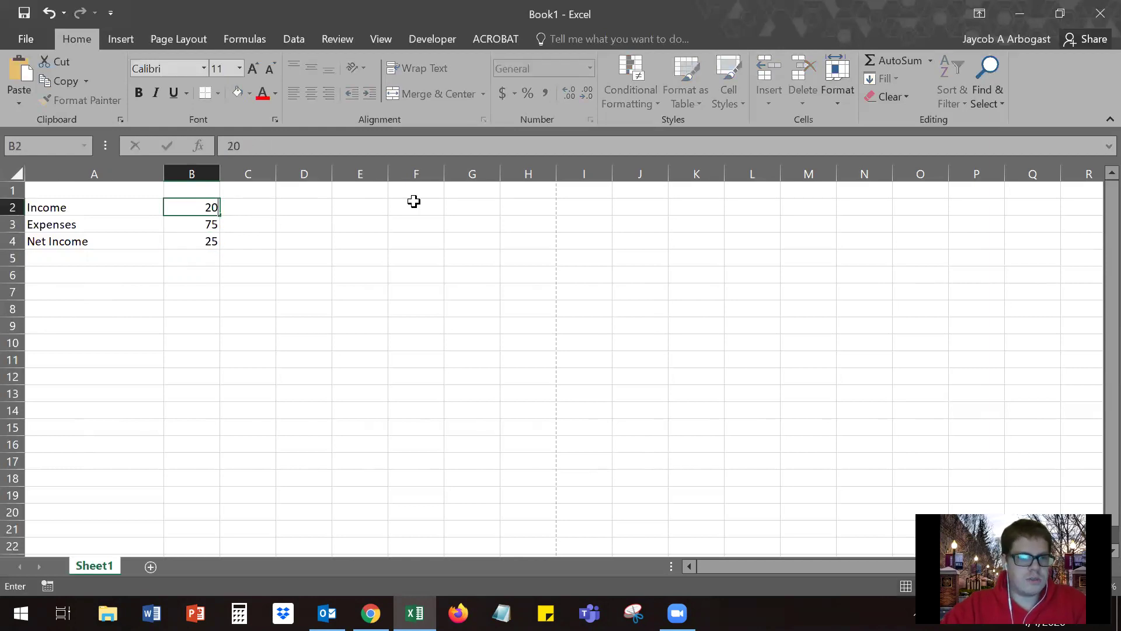
pyautogui.press('Return')
pyautogui.click(203, 242)
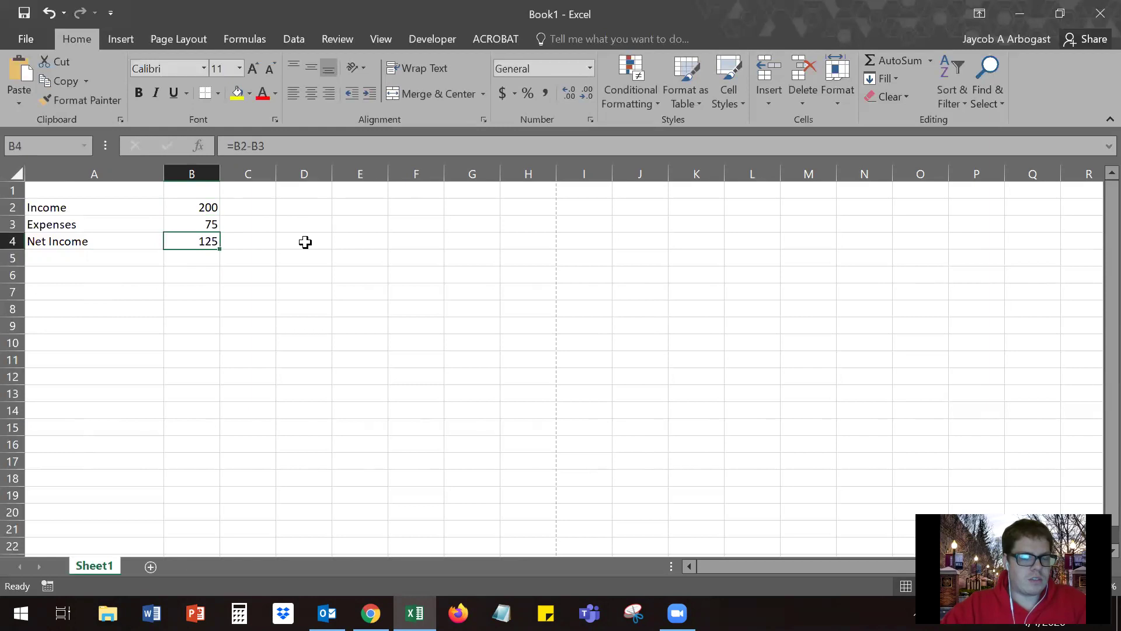
pyautogui.click(286, 263)
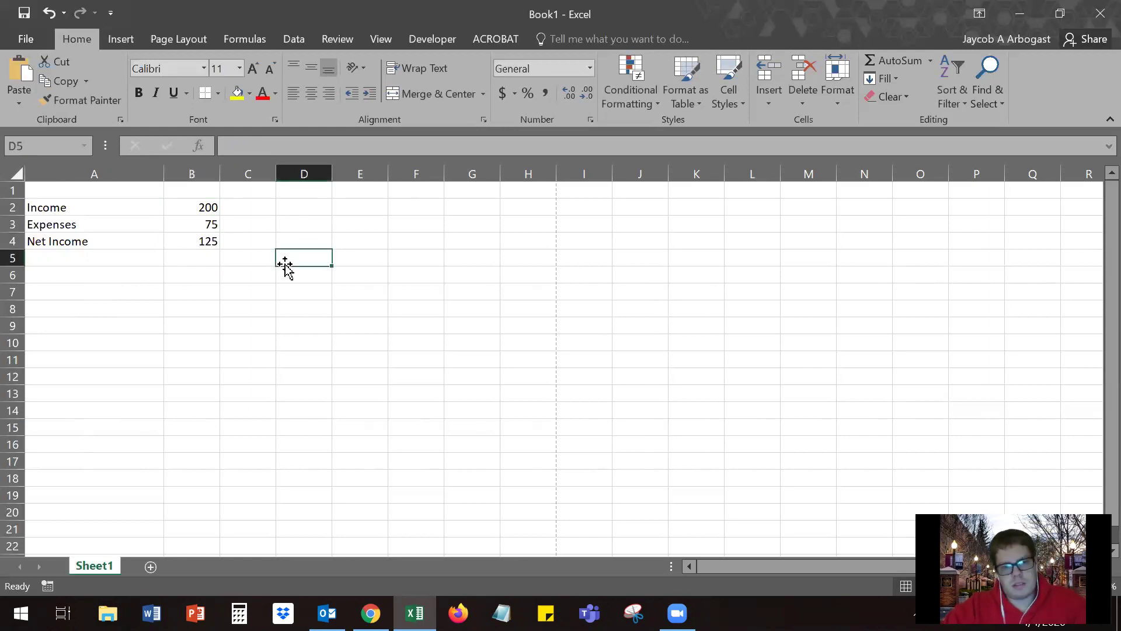